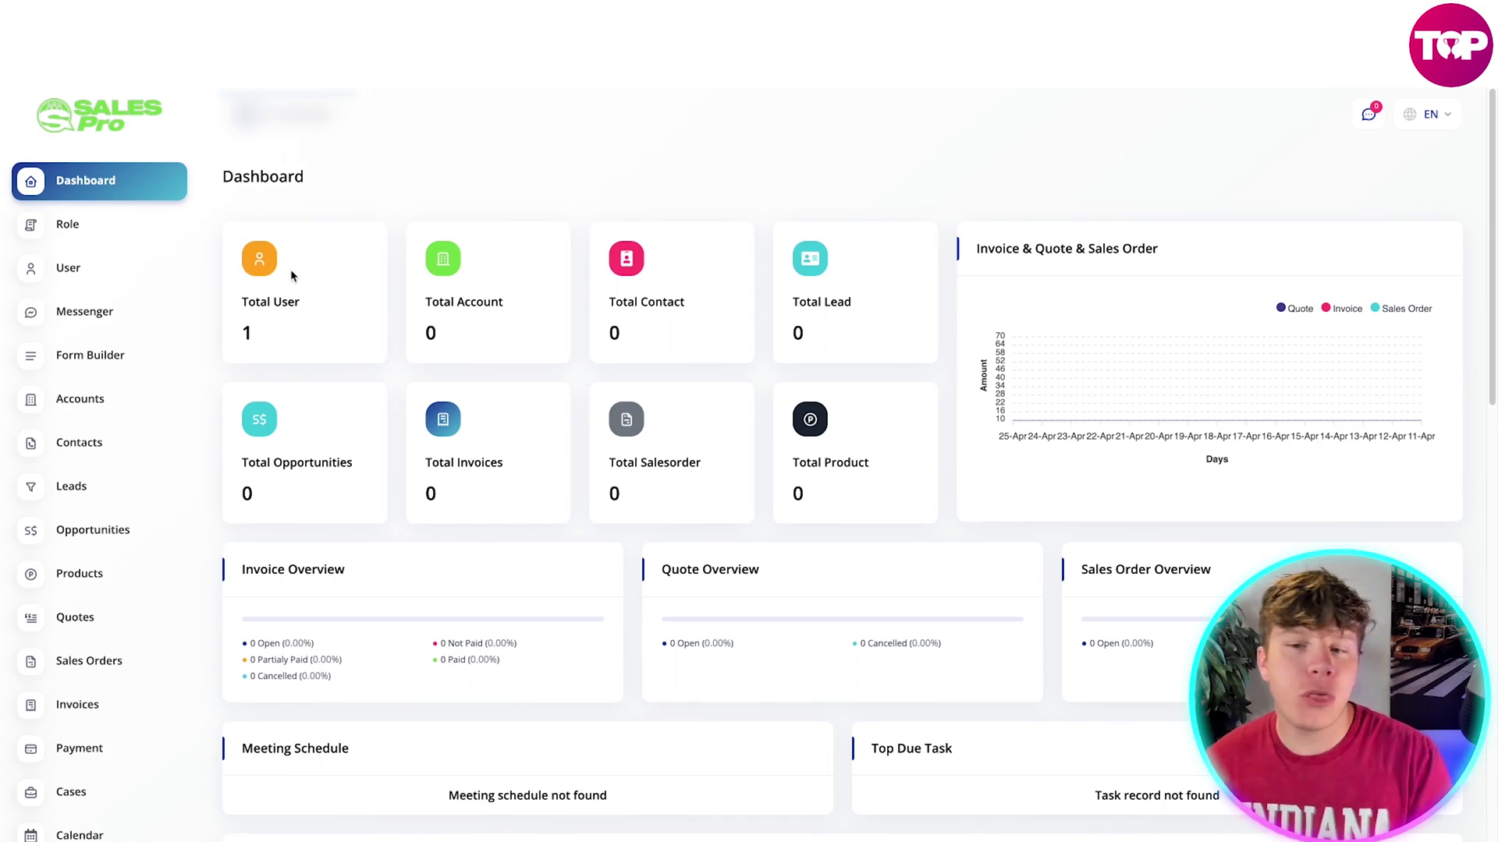
scroll(144, 451, "down", 1)
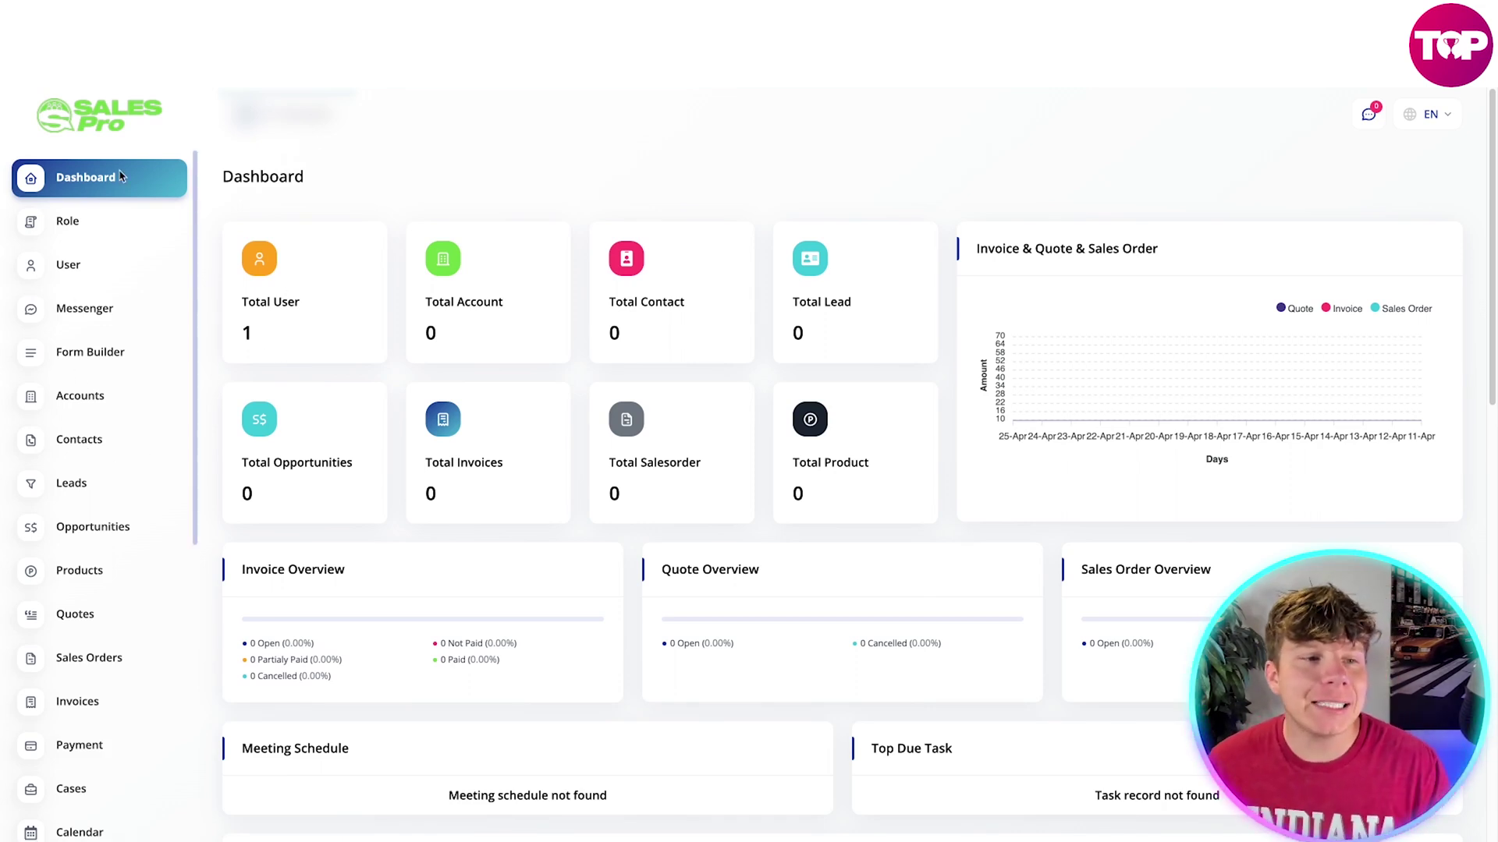
scroll(71, 468, "down", 2)
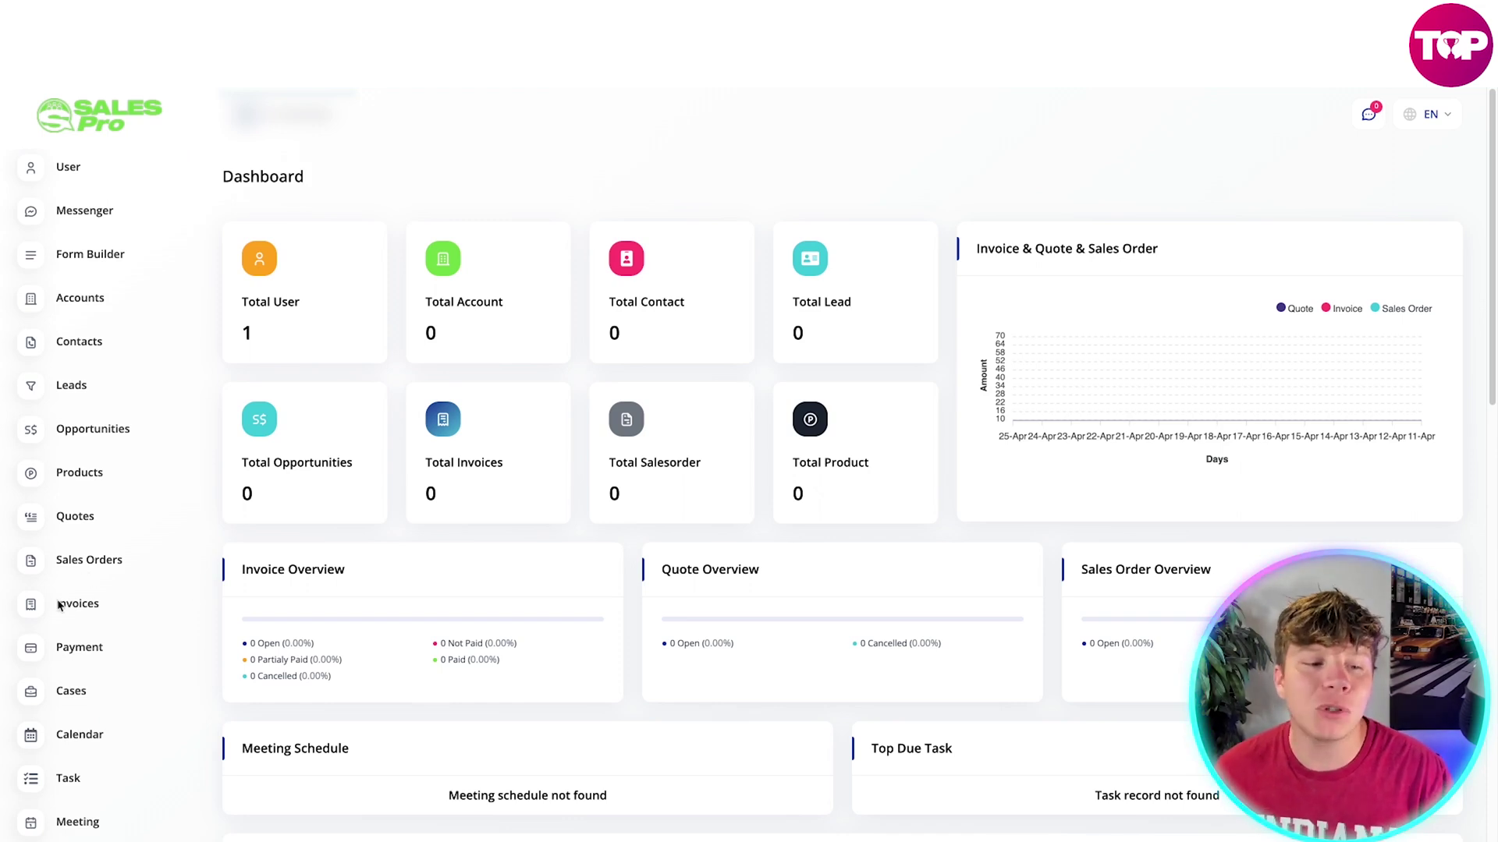
- Open the Invoices page from the sidebar
left_click(77, 604)
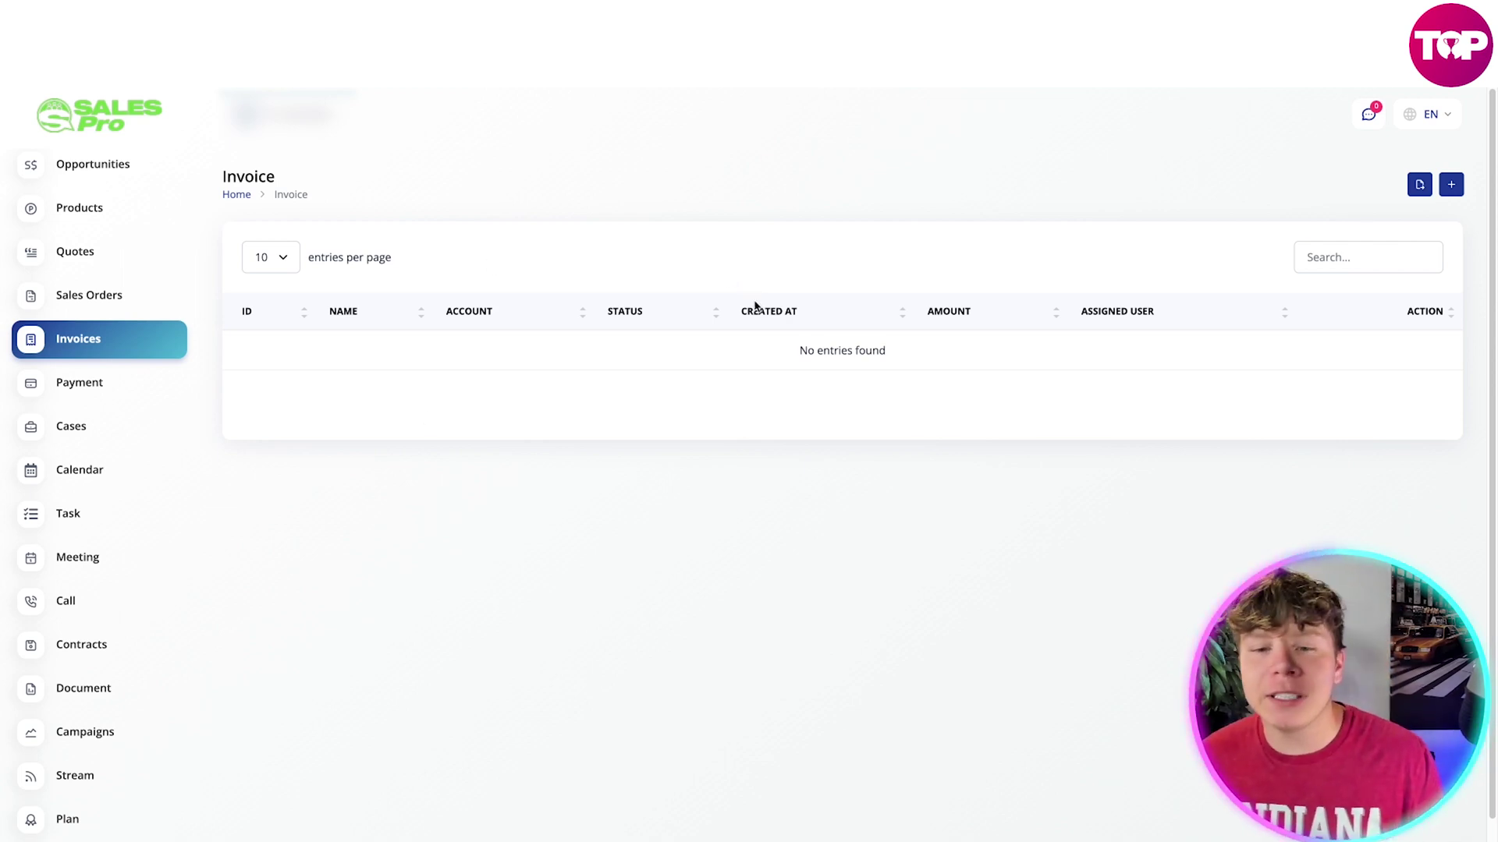
- Start a new invoice named 'harry potter' with no linked quote
left_click(1449, 185)
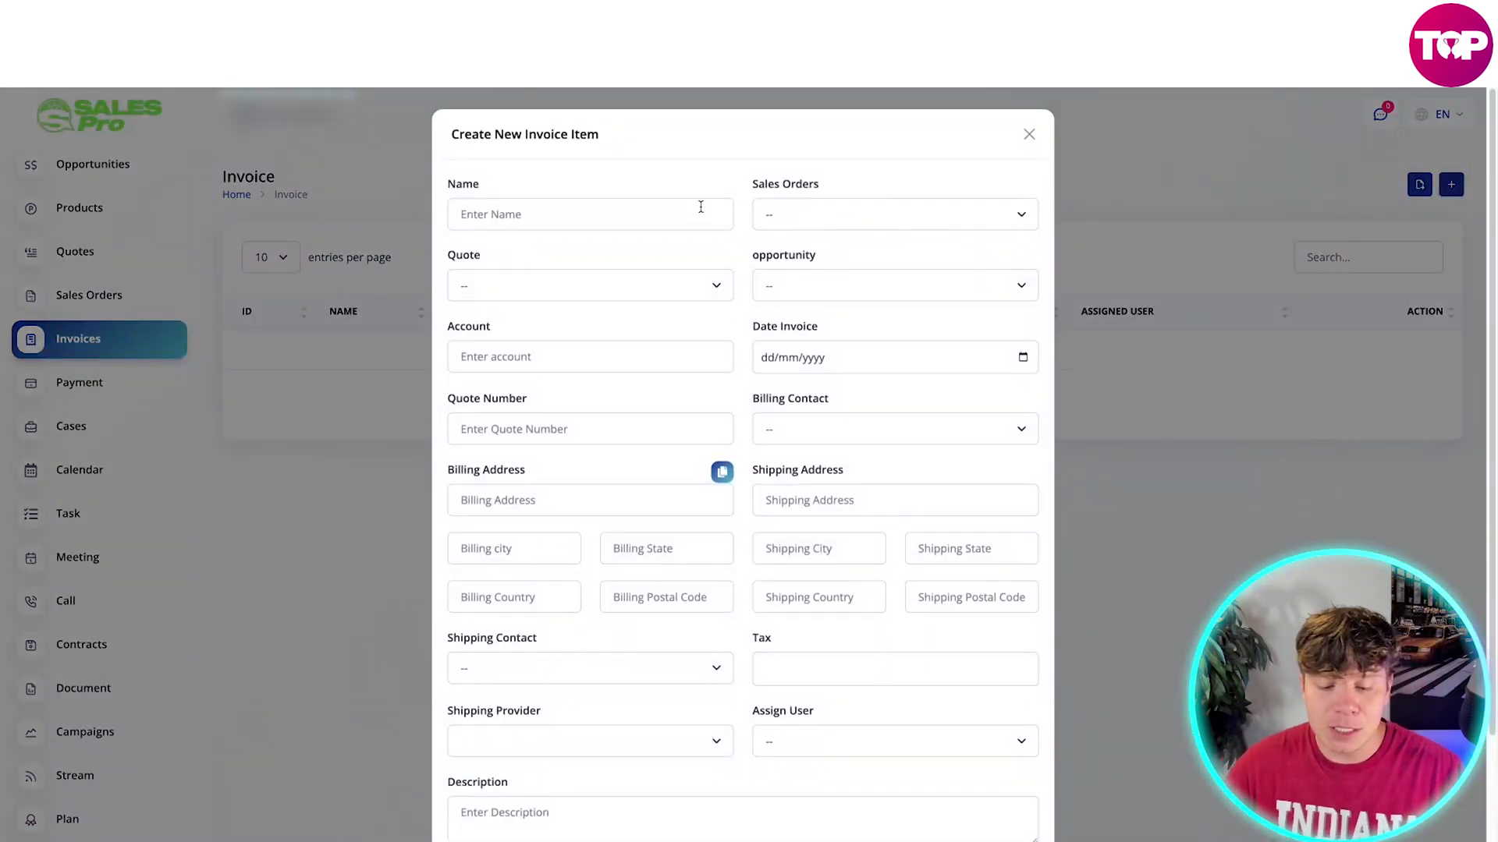
left_click(674, 213)
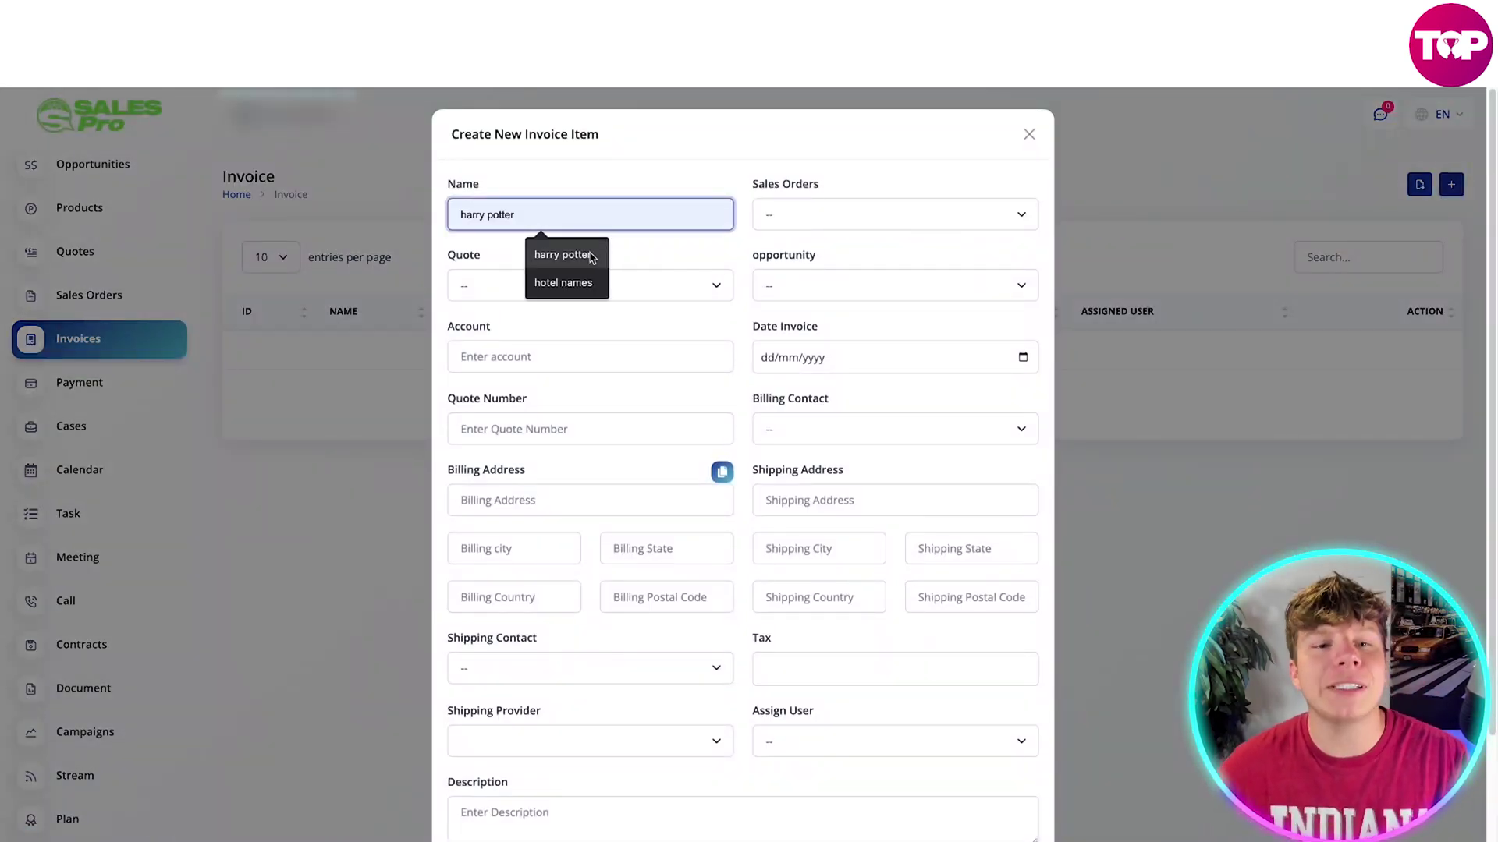
left_click(591, 256)
left_click(638, 282)
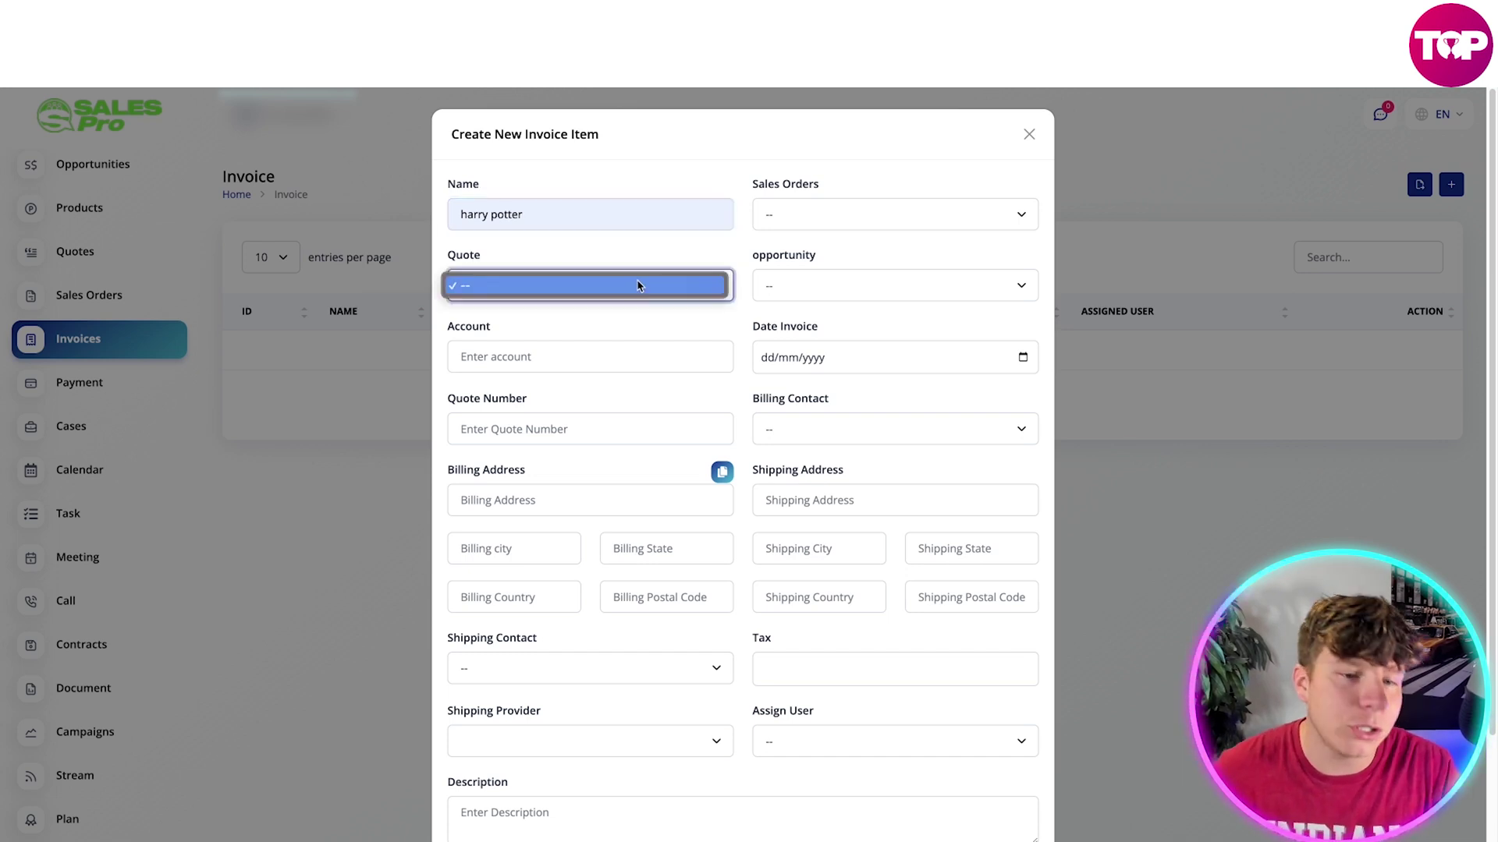
left_click(610, 300)
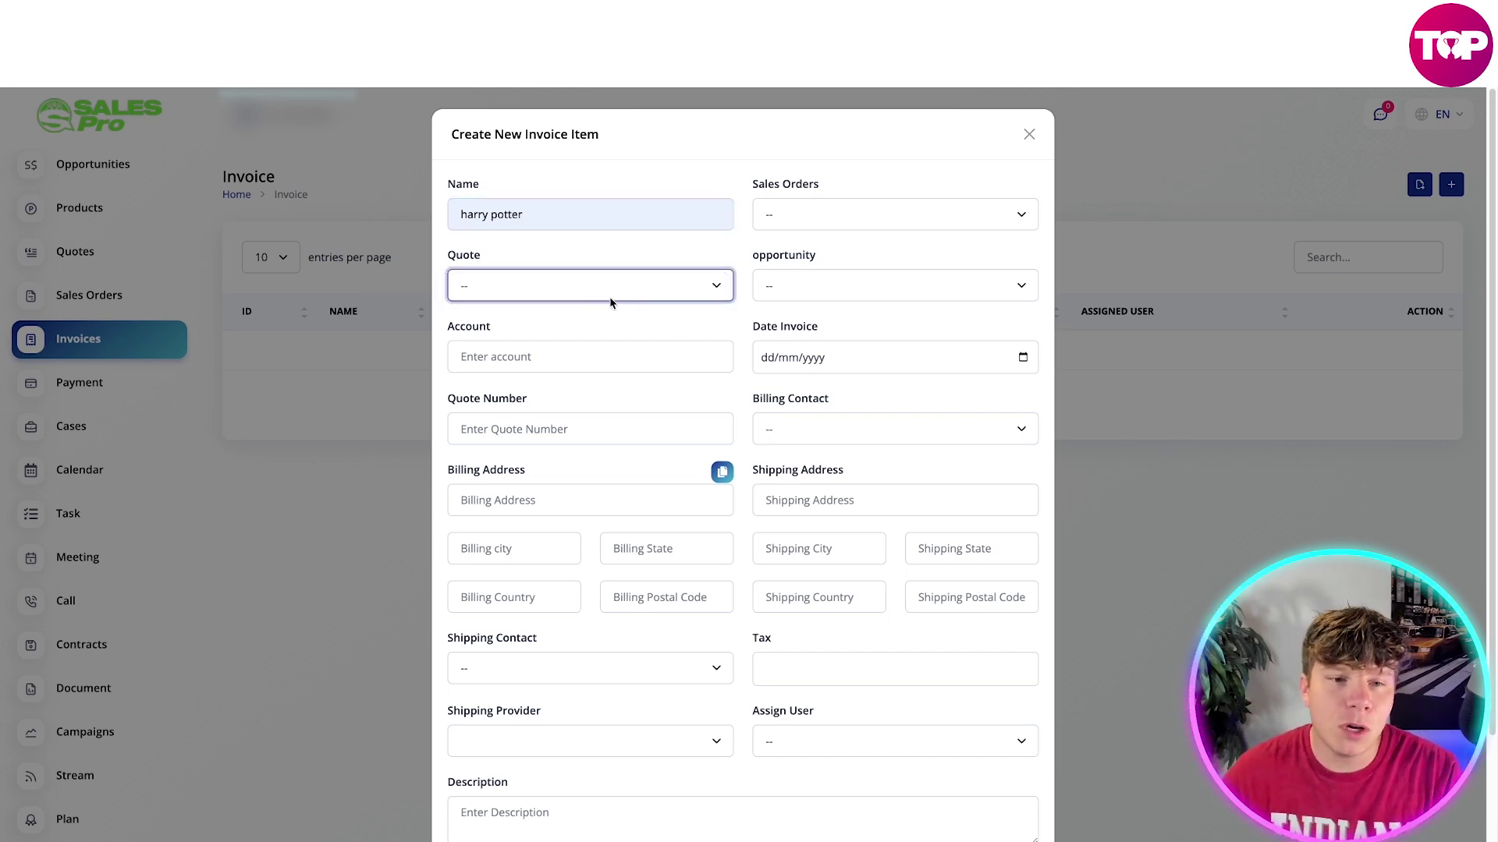
- Fill the account with the suggested value and move to the quote number
left_click(531, 359)
key("Down")
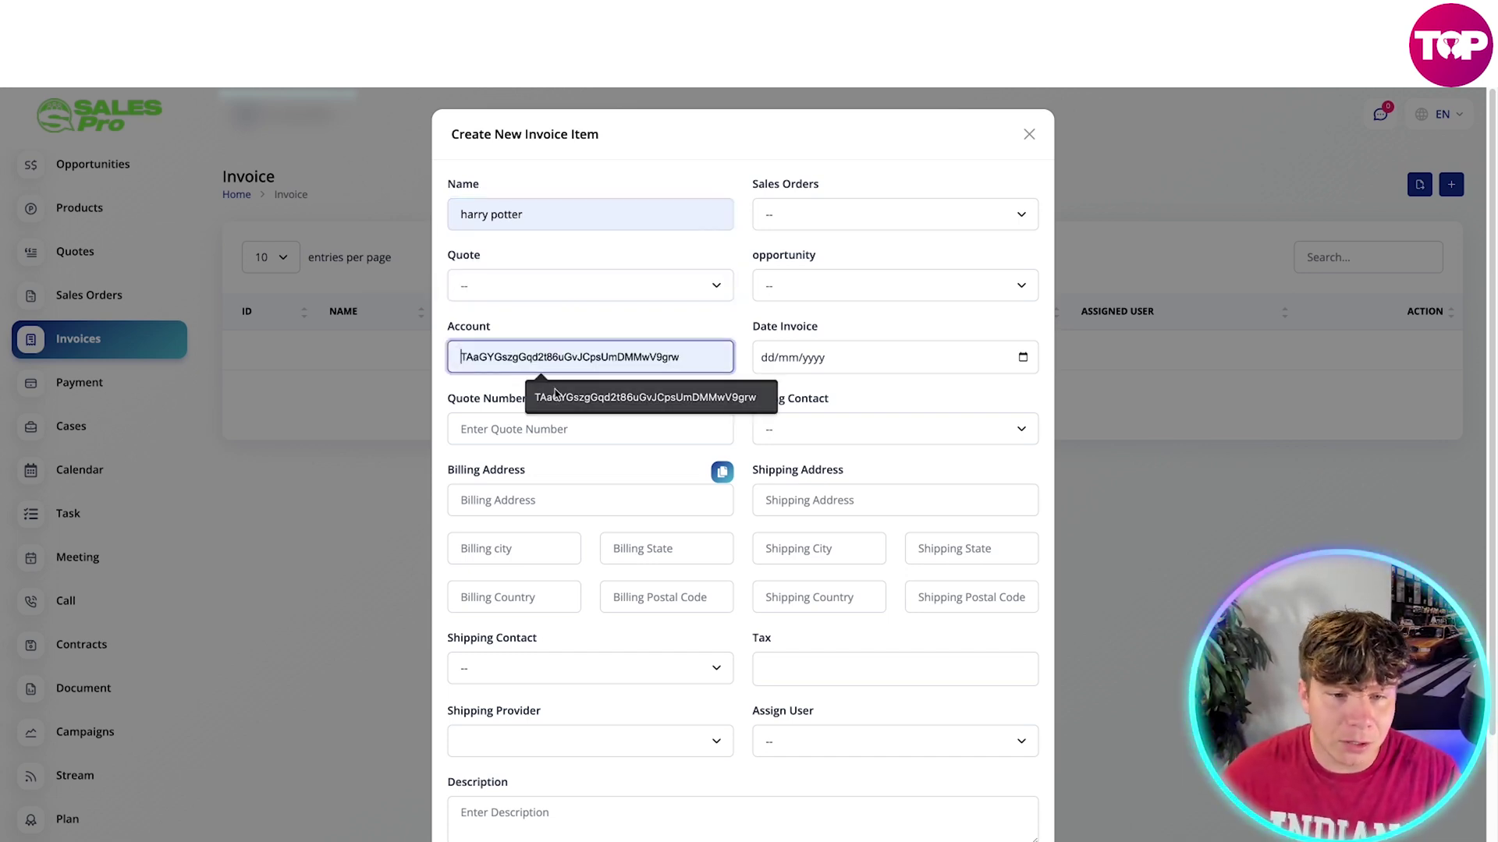
key("Return")
left_click(560, 433)
type("6978")
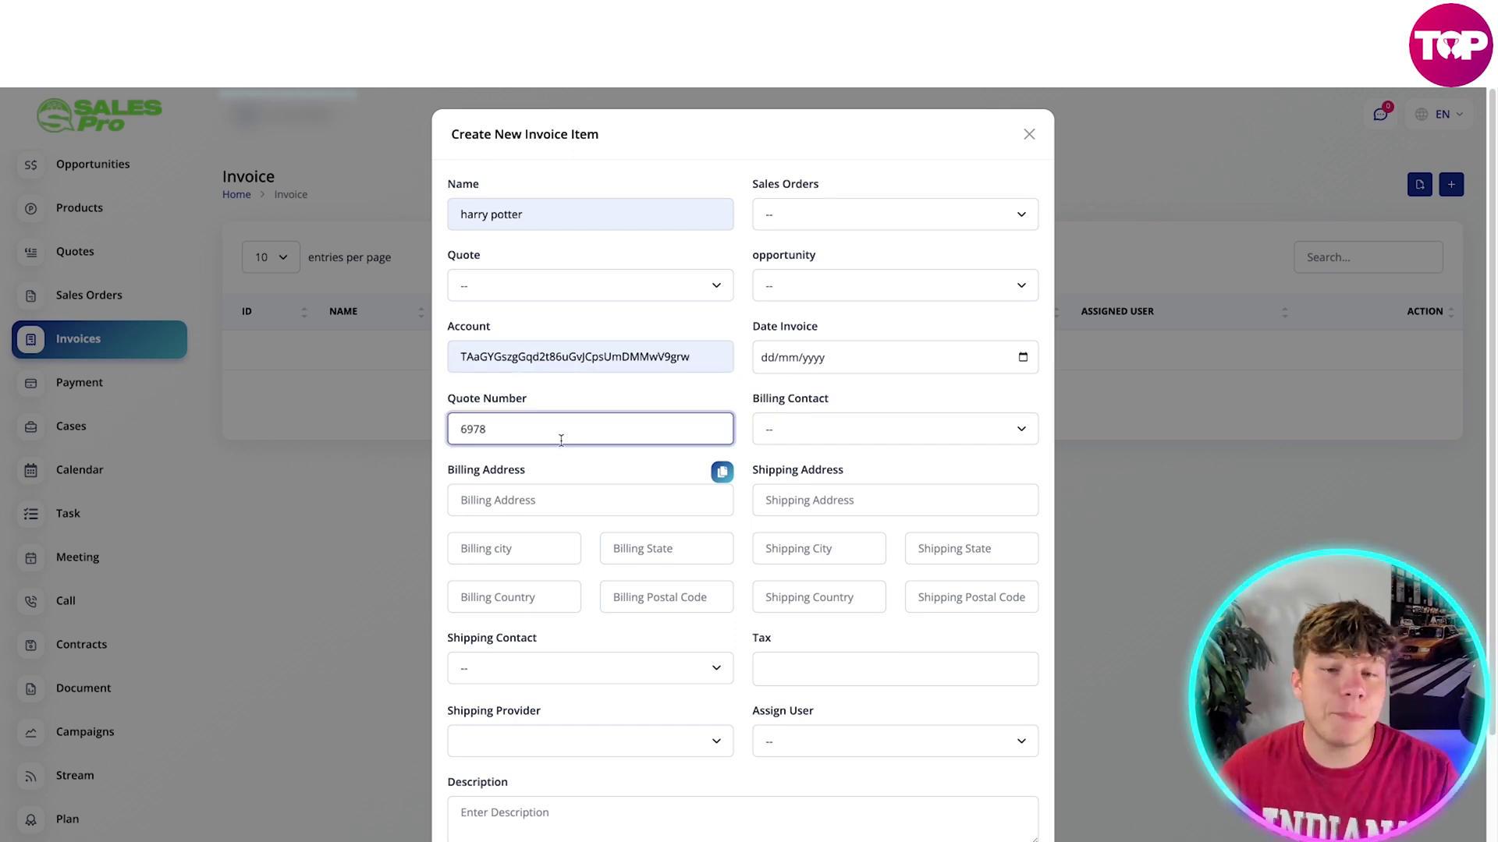
- Leave sales order and opportunity unlinked and set the invoice date to 8 April 2023
left_click(778, 215)
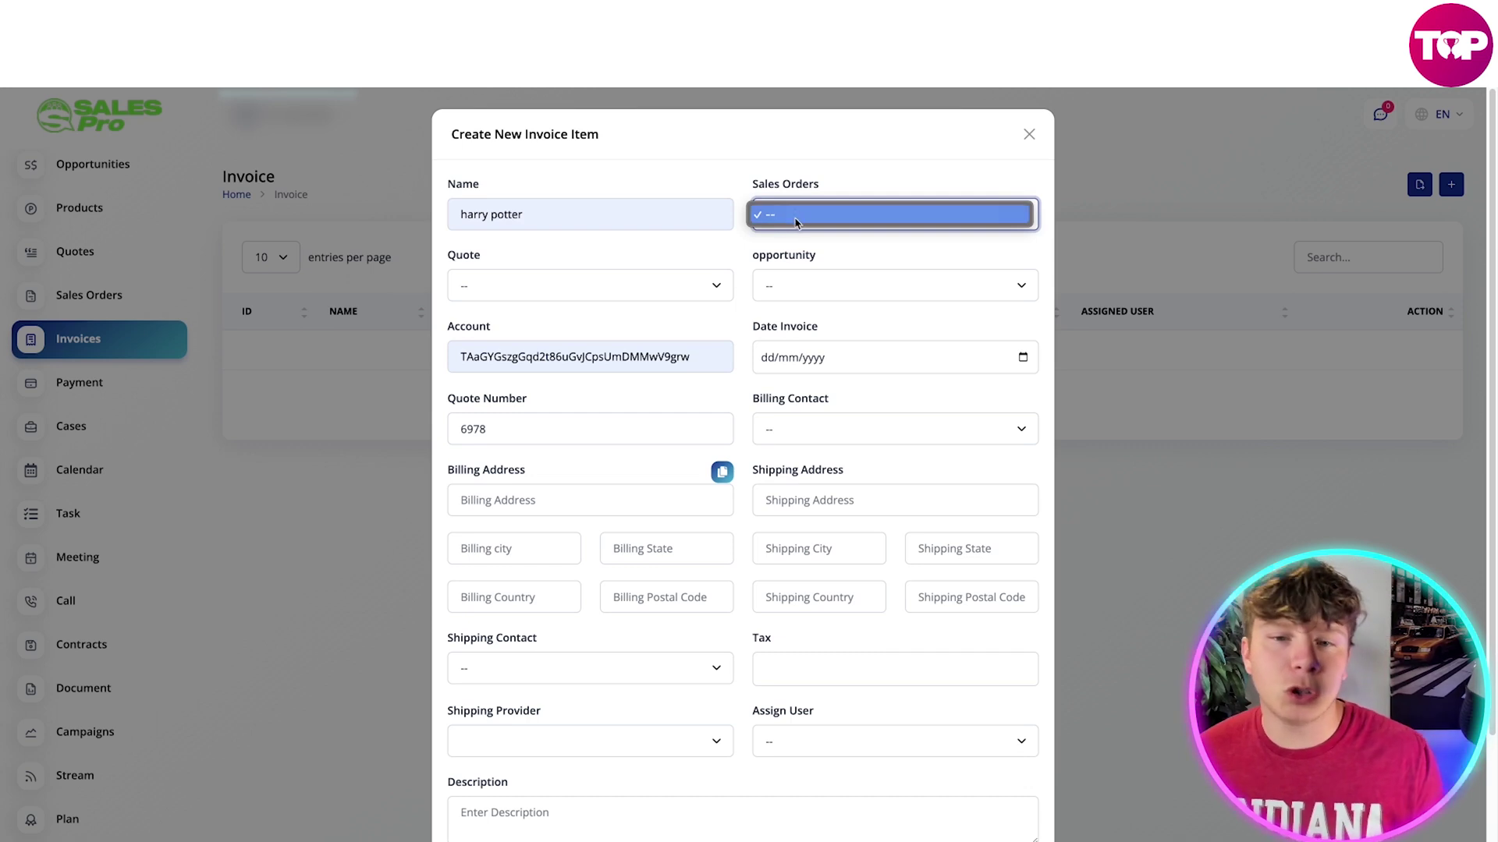
left_click(807, 215)
left_click(812, 284)
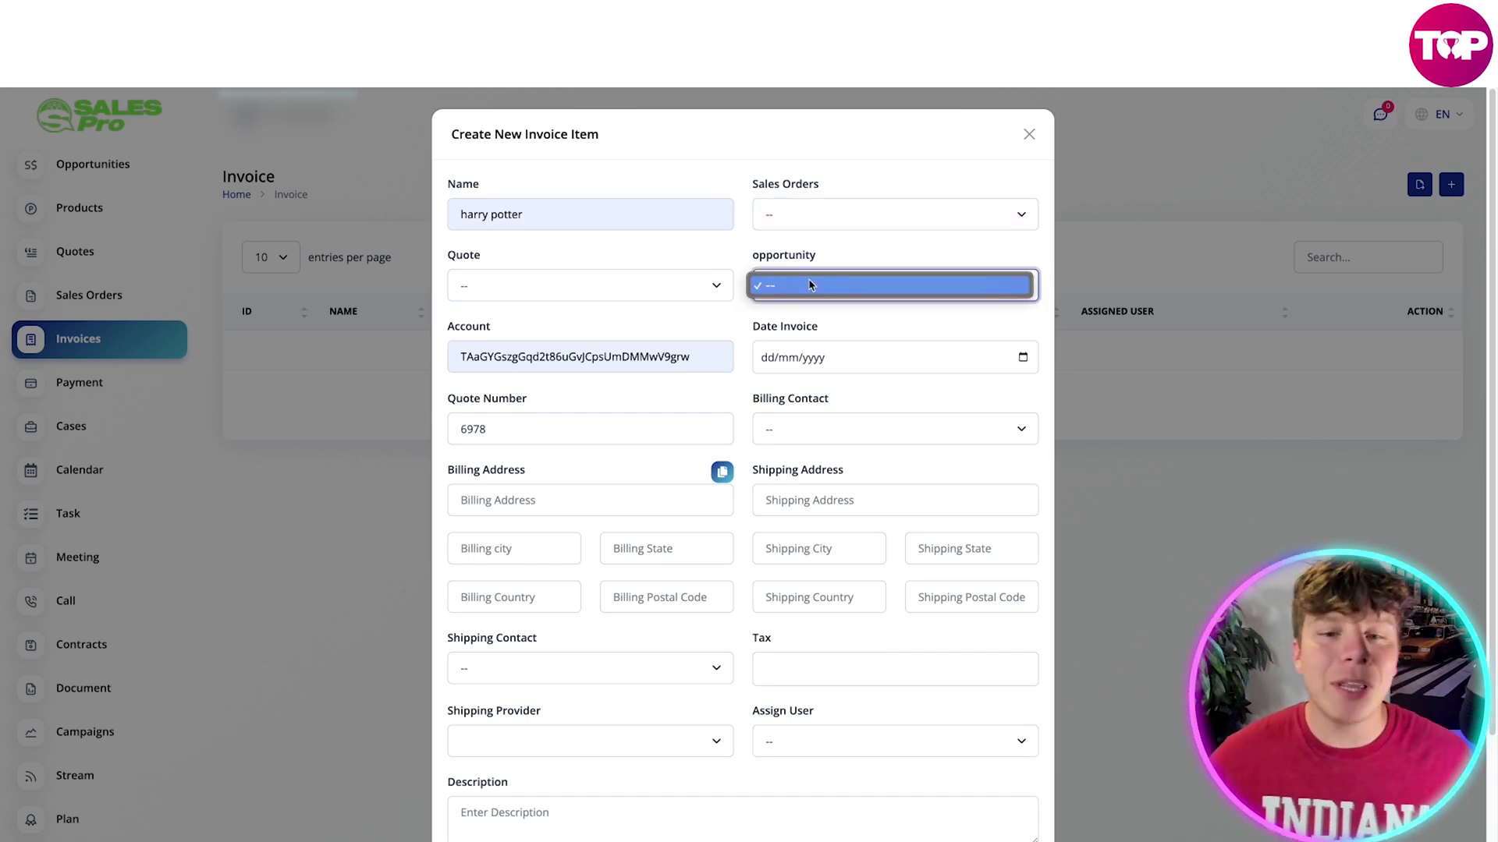
left_click(810, 285)
left_click(795, 359)
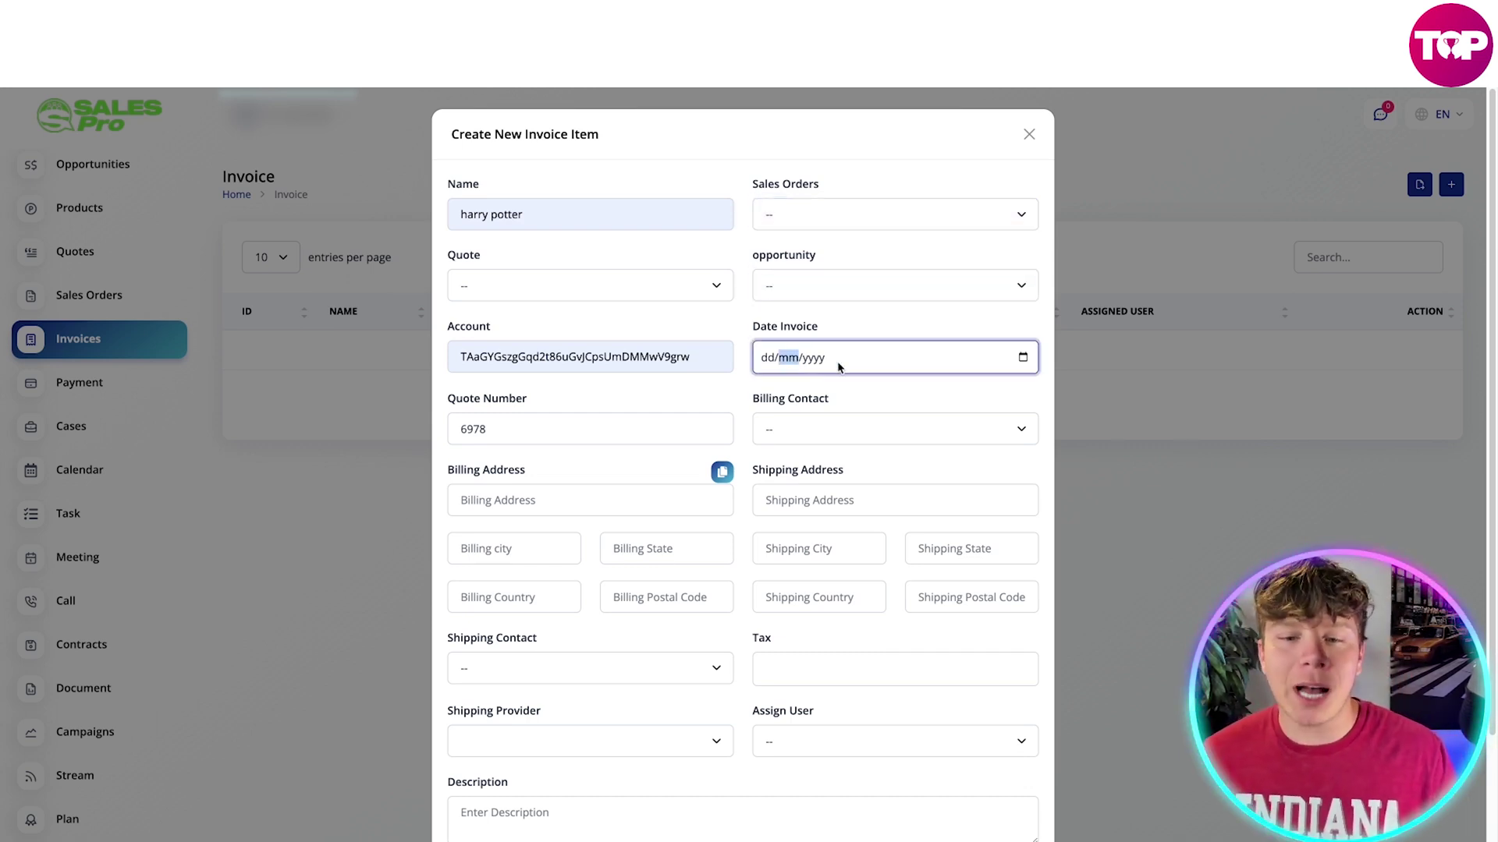
left_click(1022, 357)
left_click(881, 464)
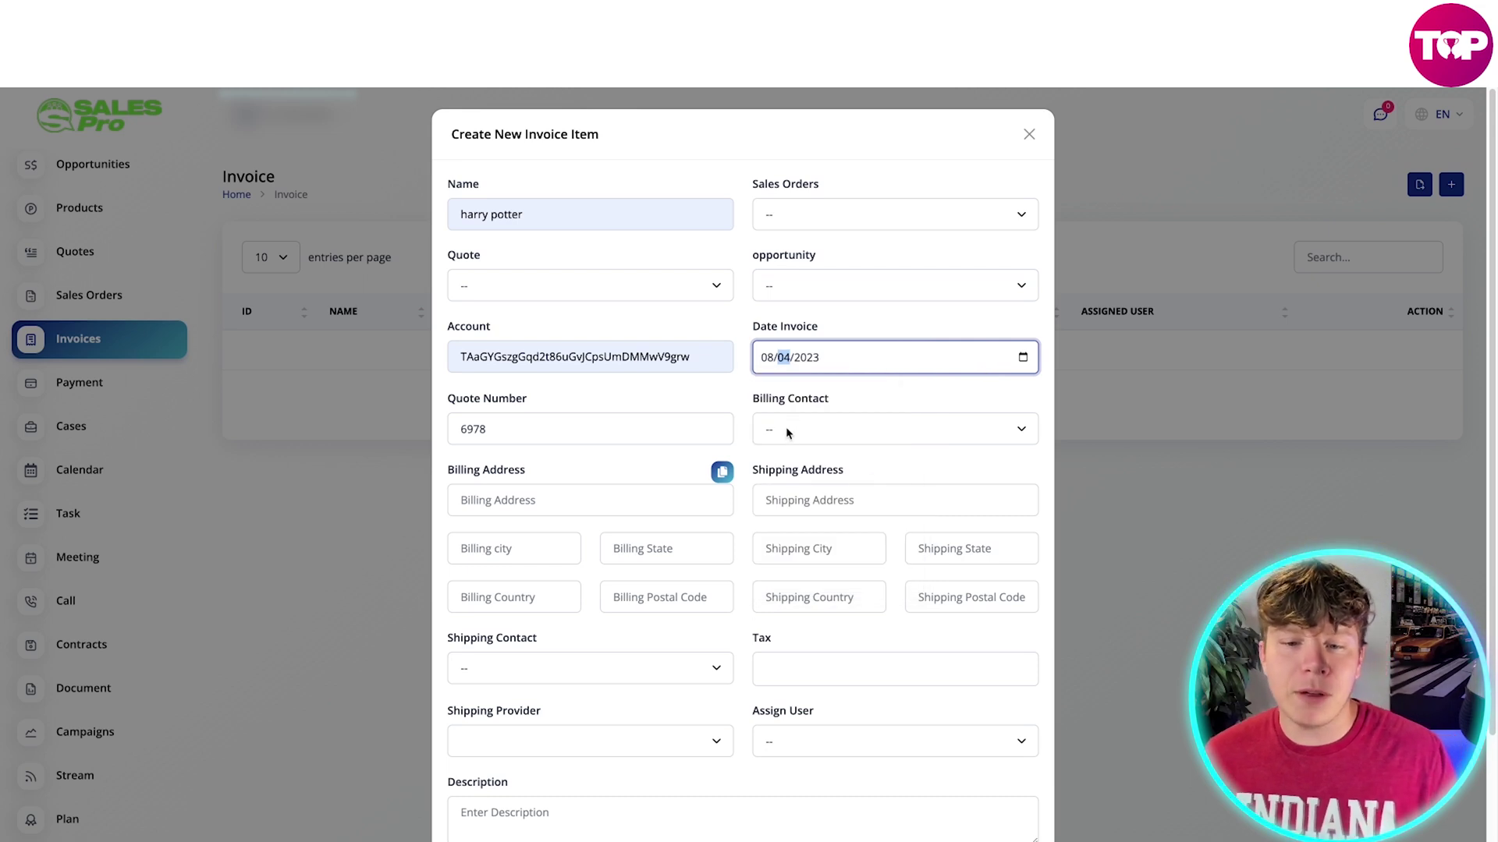
- Leave the billing contact unset and fill billing and shipping addresses from a saved address
left_click(822, 430)
left_click(689, 452)
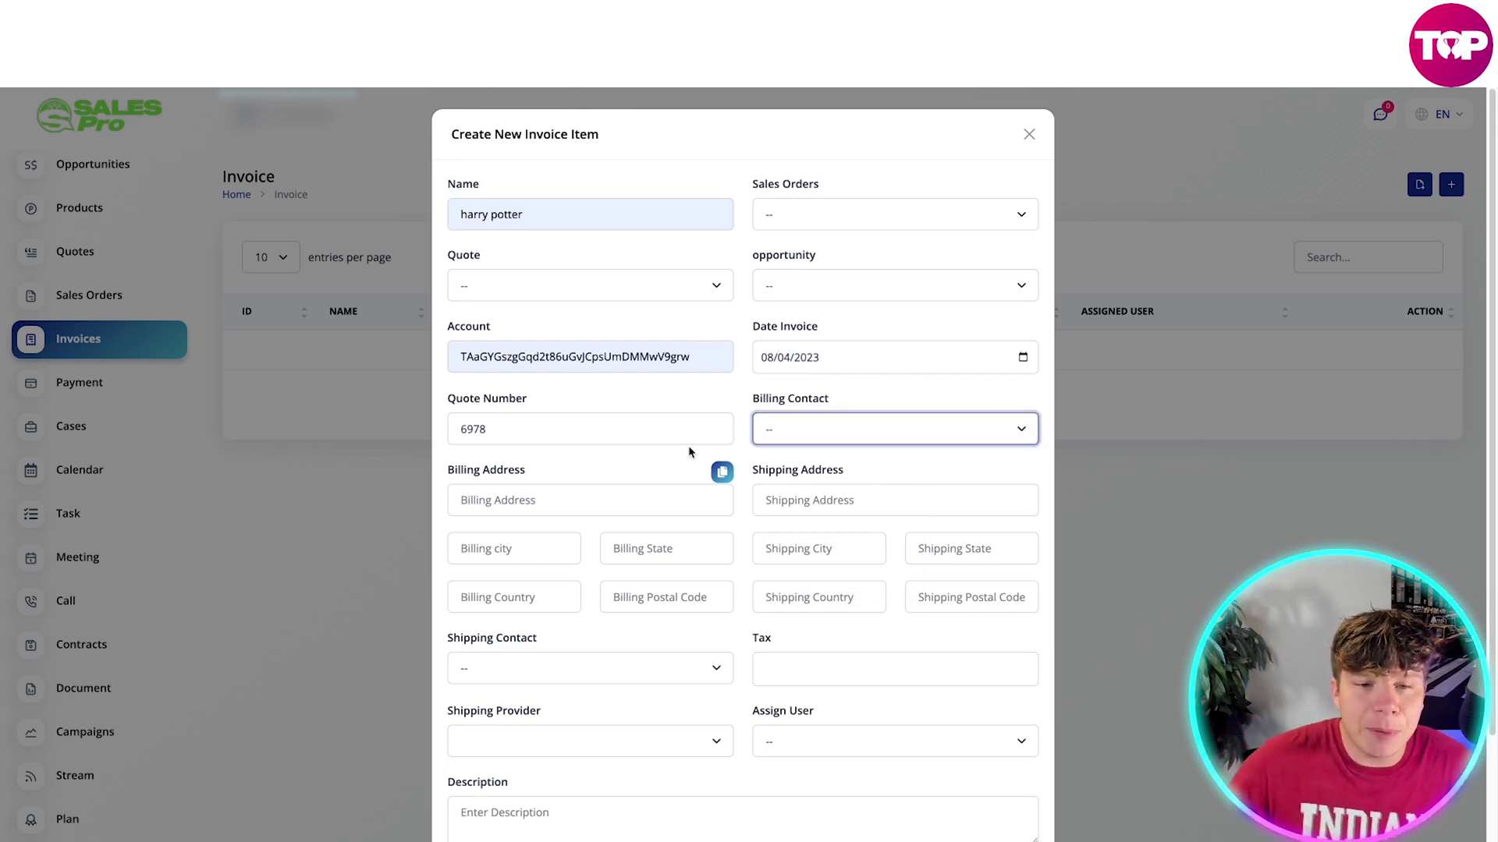
left_click(591, 500)
left_click(816, 551)
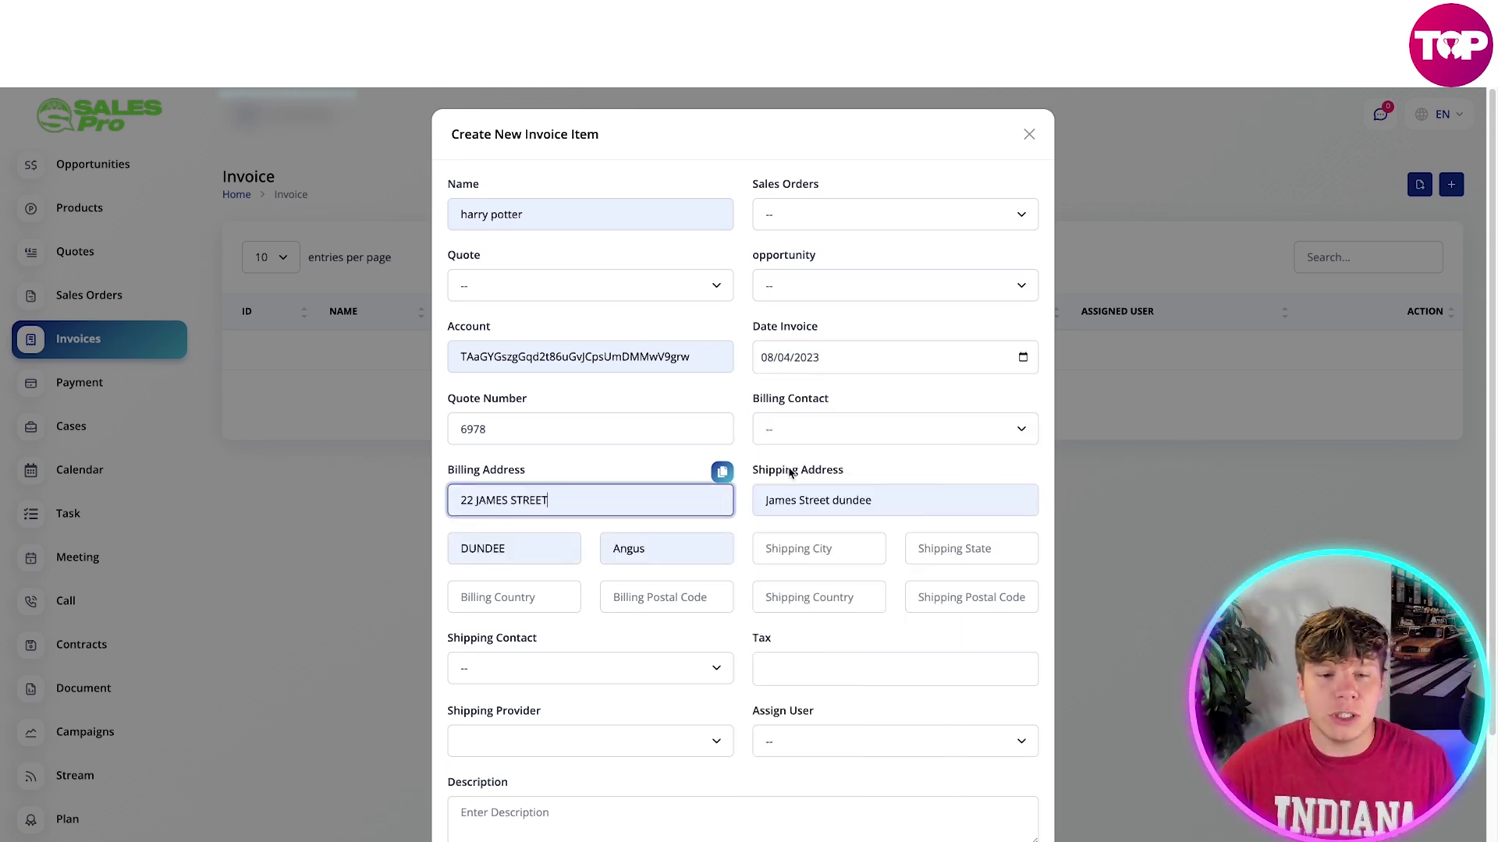
- Set shipping city Weymouth, state dorset, country United Kingdom and postcode DD37AW
left_click(834, 550)
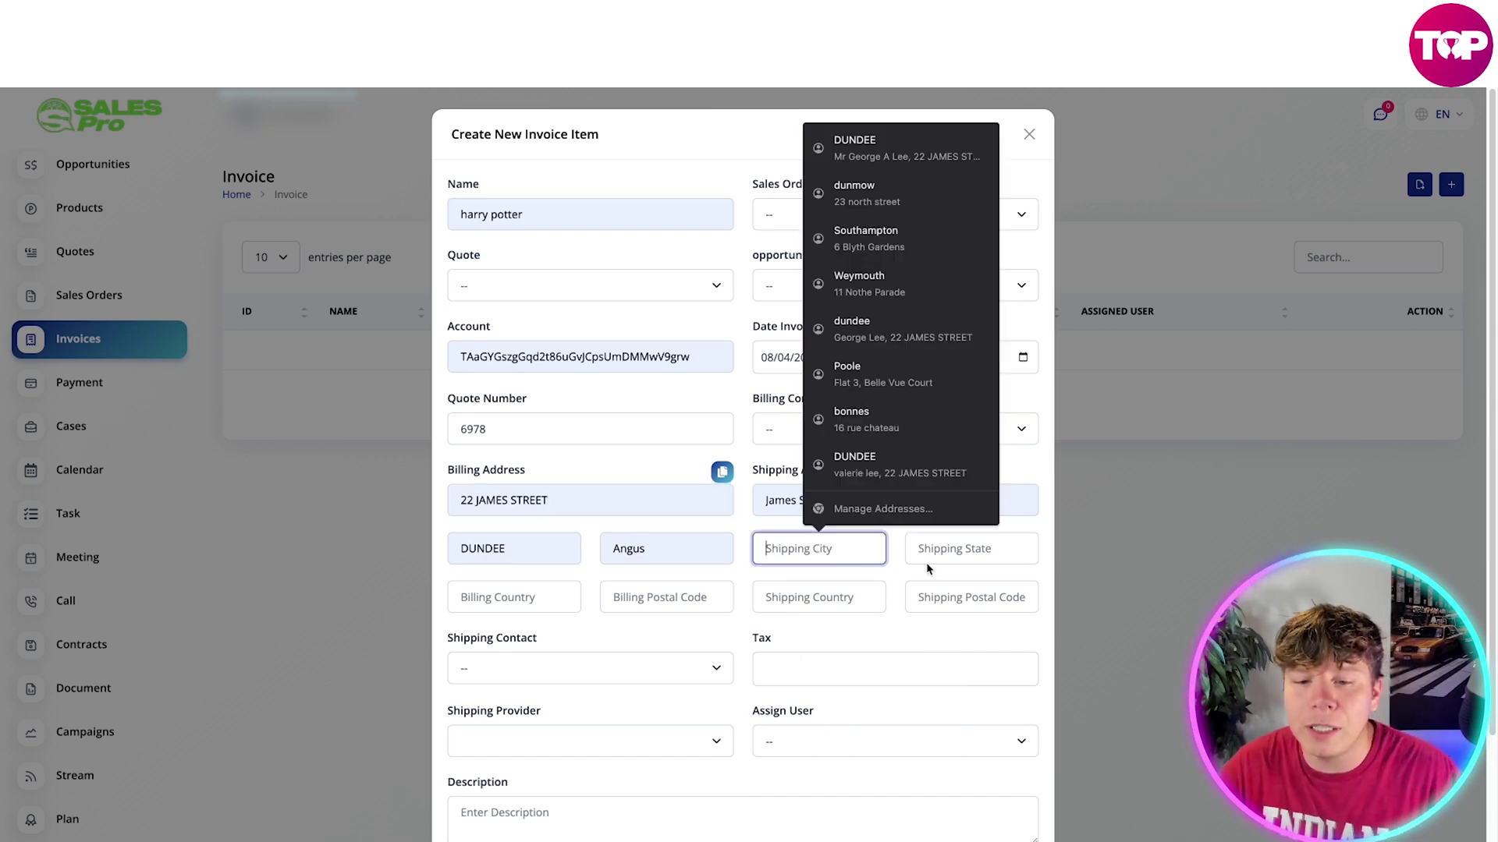
left_click(872, 294)
left_click(953, 548)
type("dorset")
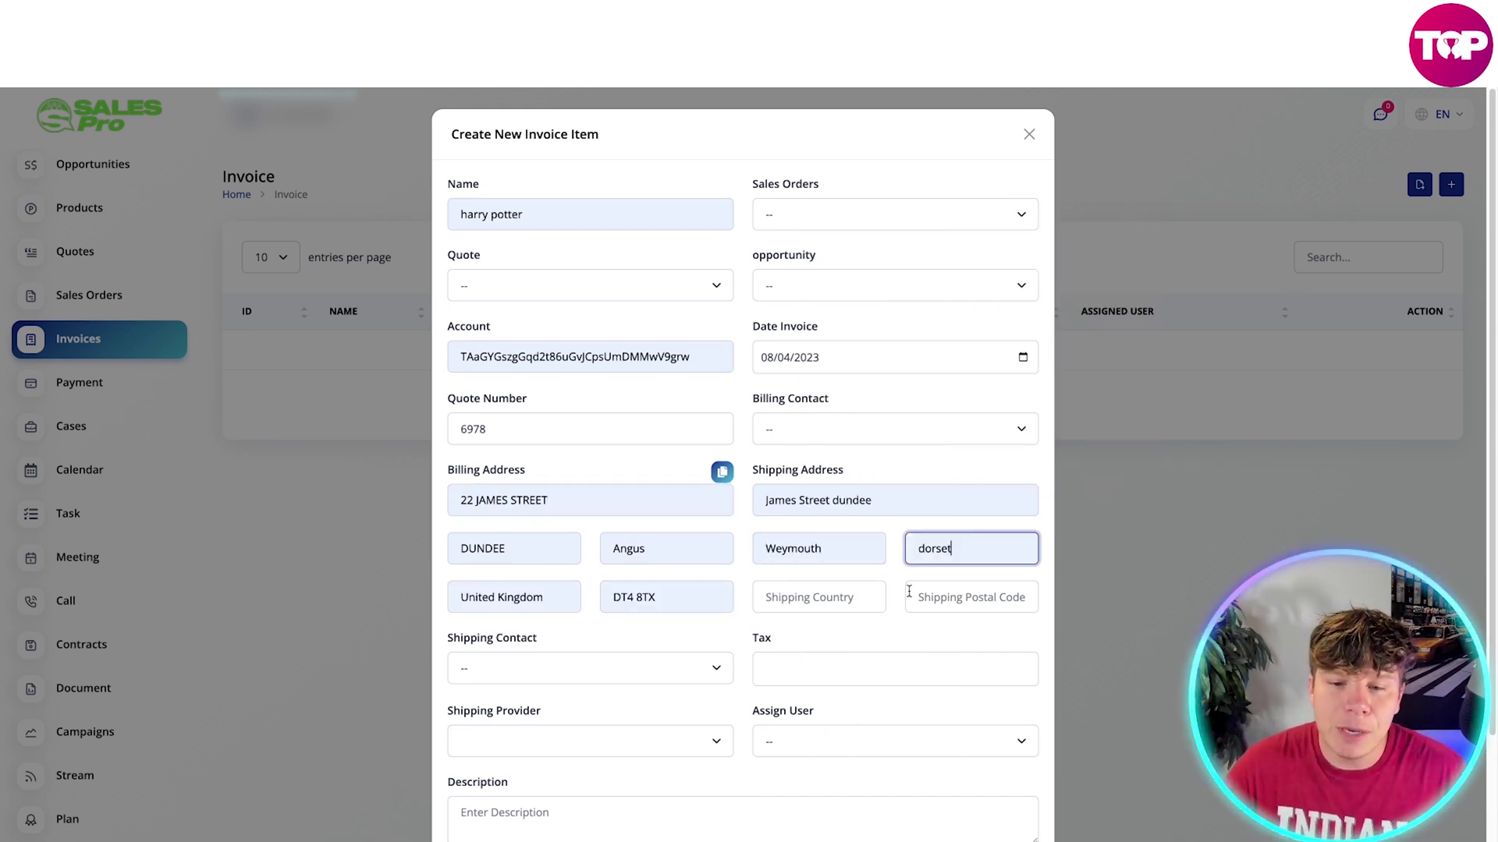
left_click(838, 599)
left_click(902, 515)
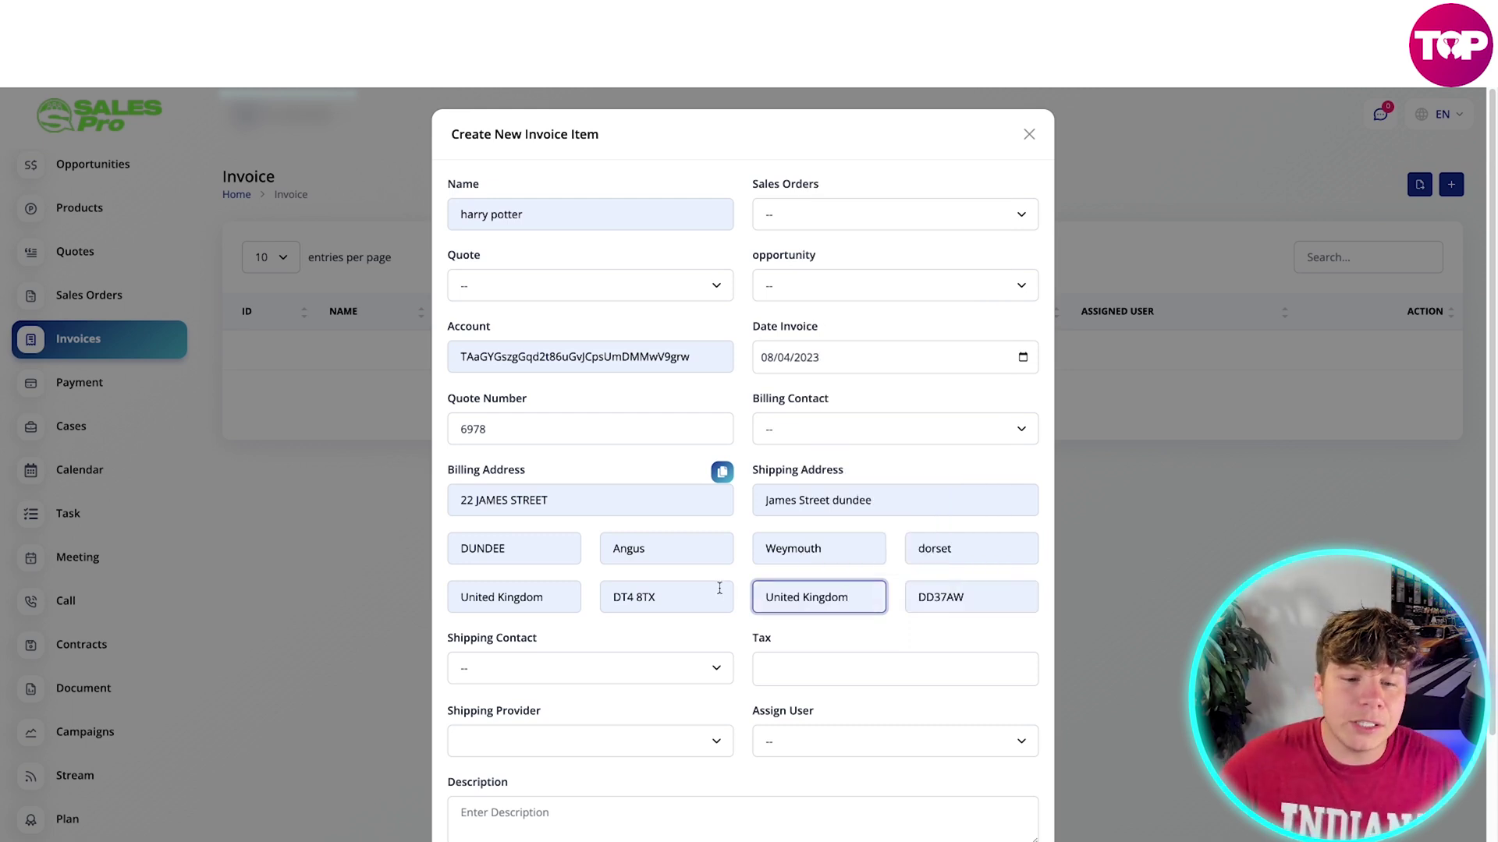
scroll(646, 637, "down", 2)
- Leave the shipping contact blank and set the invoice tax to No Tax
left_click(712, 550)
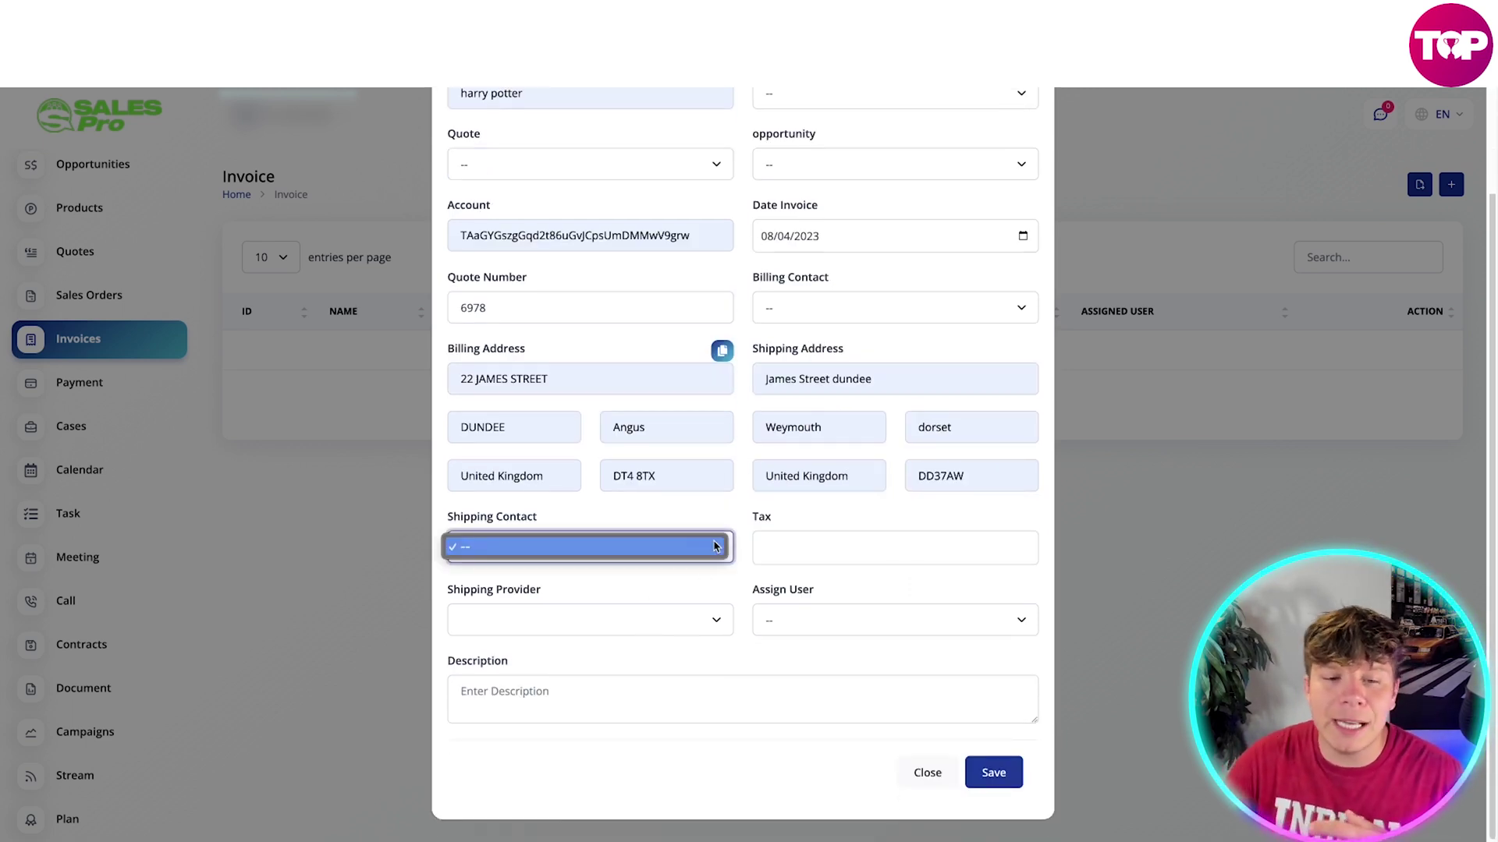
left_click(652, 546)
left_click(795, 547)
type("20")
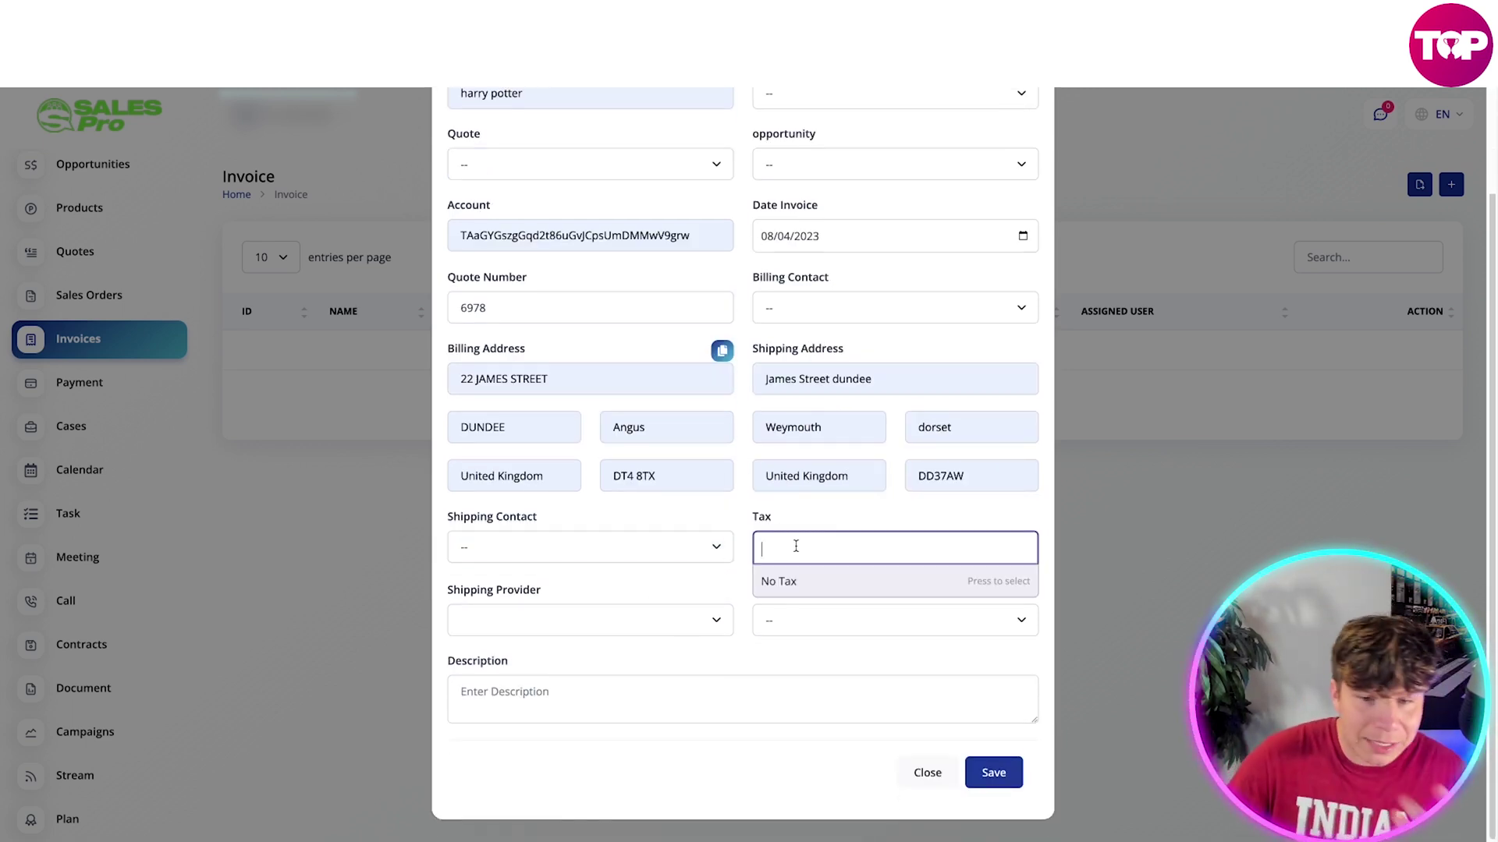
left_click(780, 581)
left_click(826, 514)
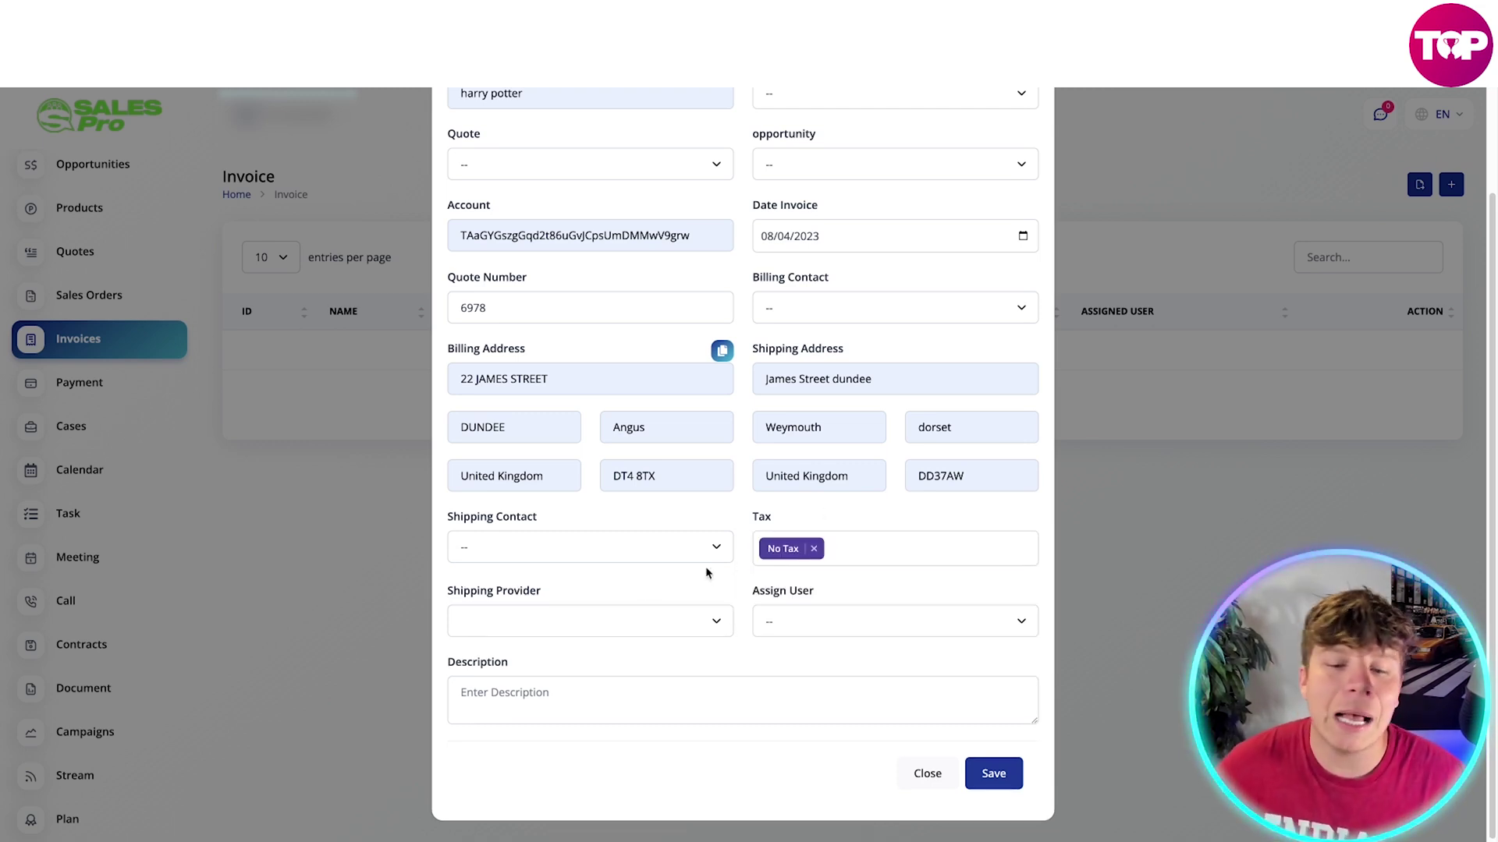
- Assign the invoice to qwf, describe it as harry potters goods, save and close the form
left_click(603, 630)
left_click(778, 621)
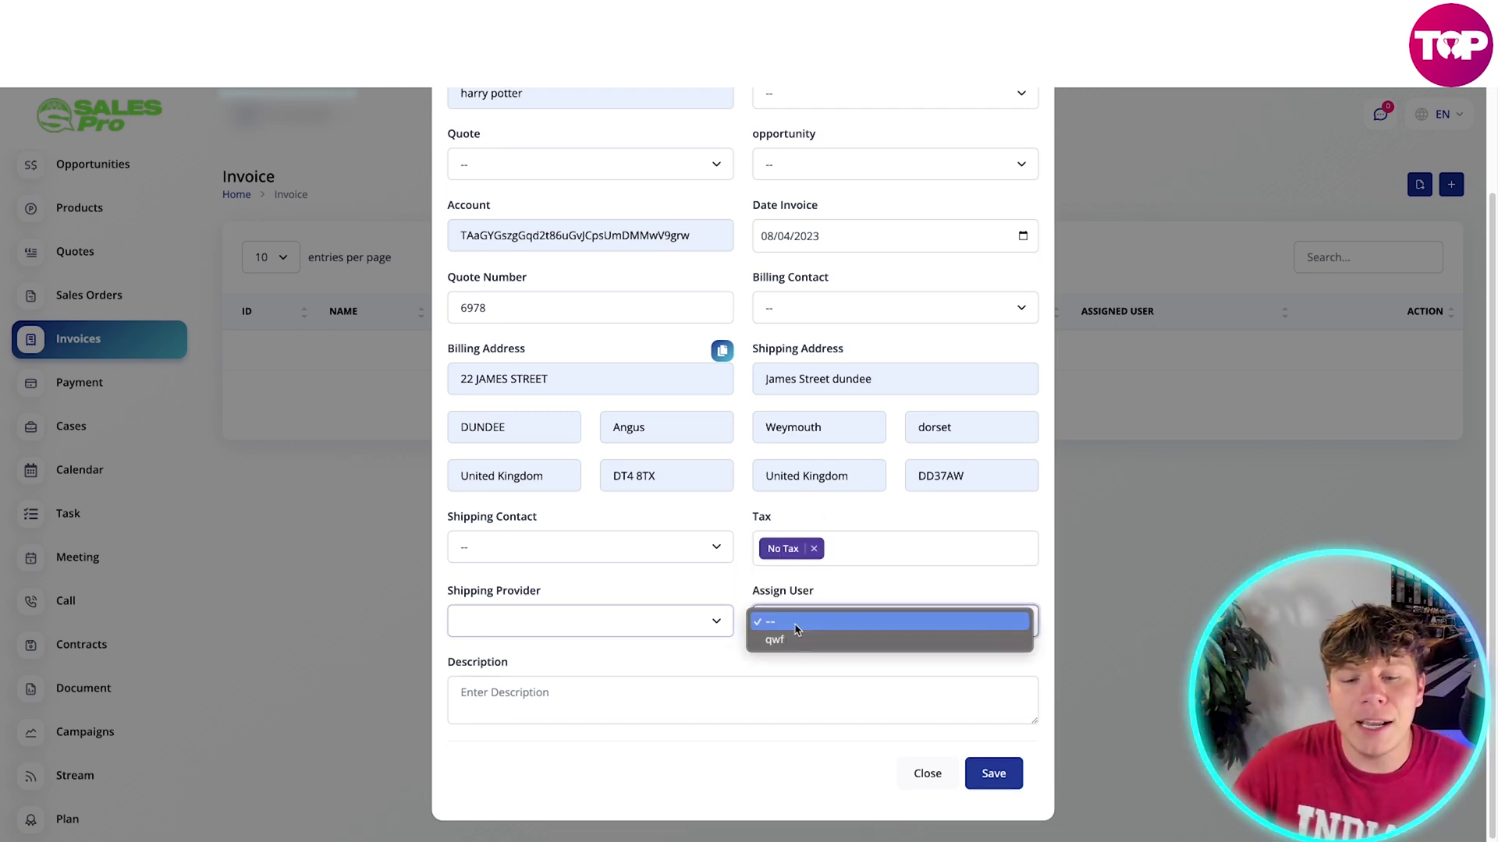
left_click(823, 639)
left_click(742, 692)
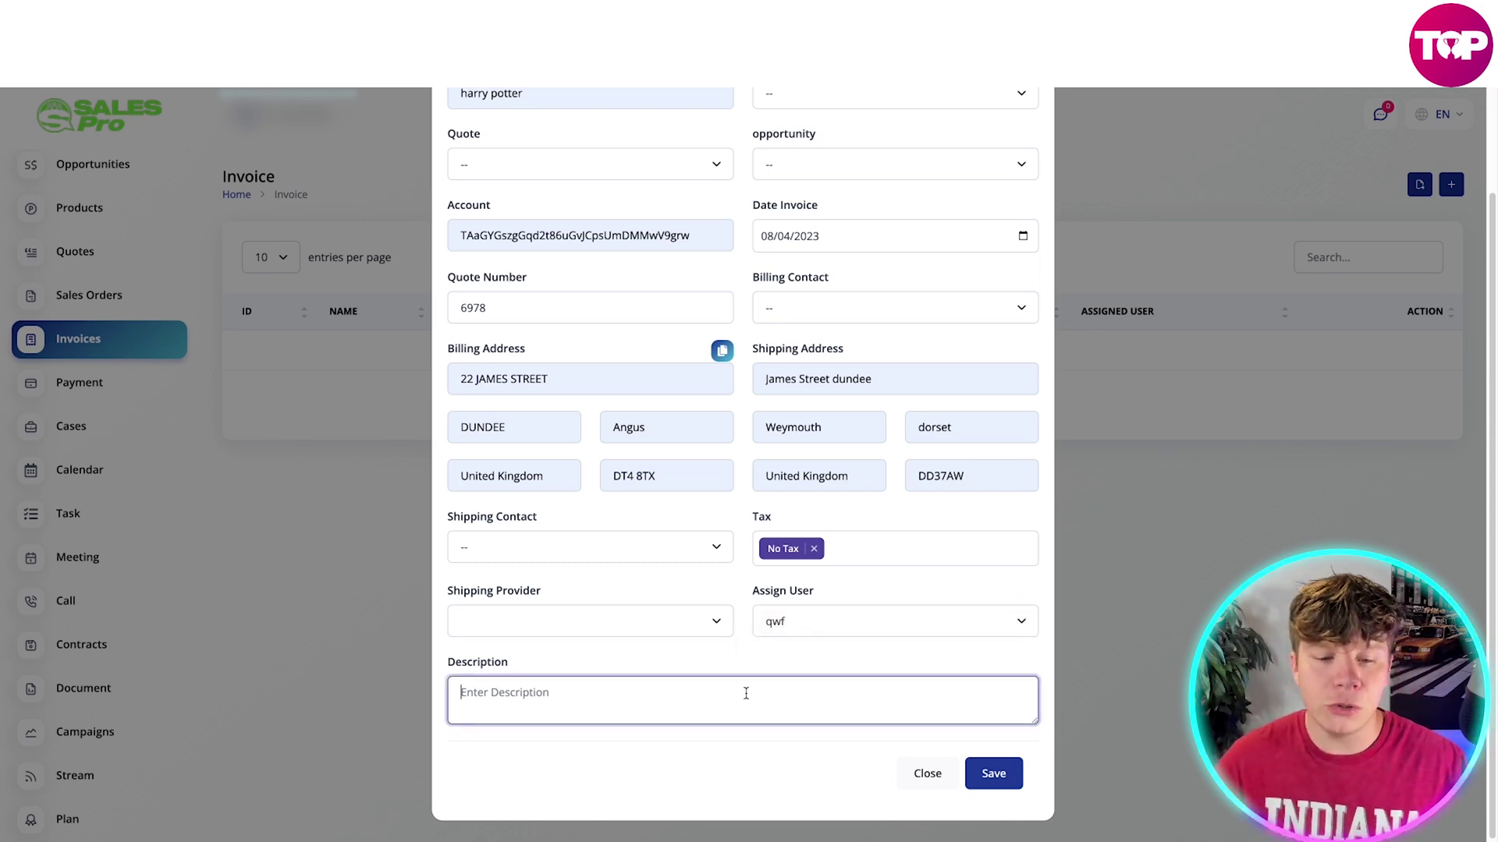
type("harrry pott")
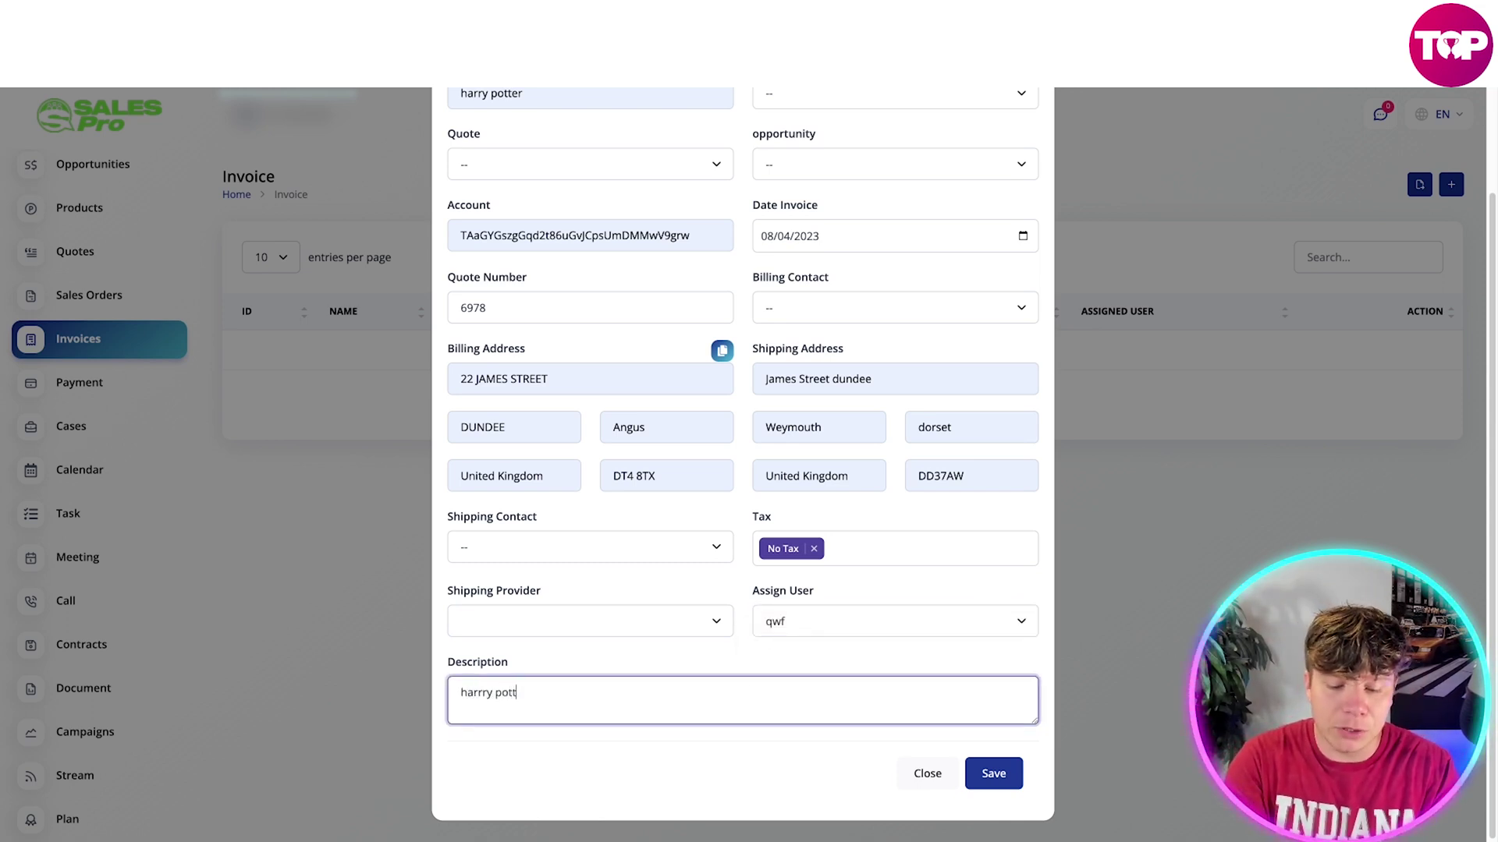
type("s goods")
left_click(1002, 775)
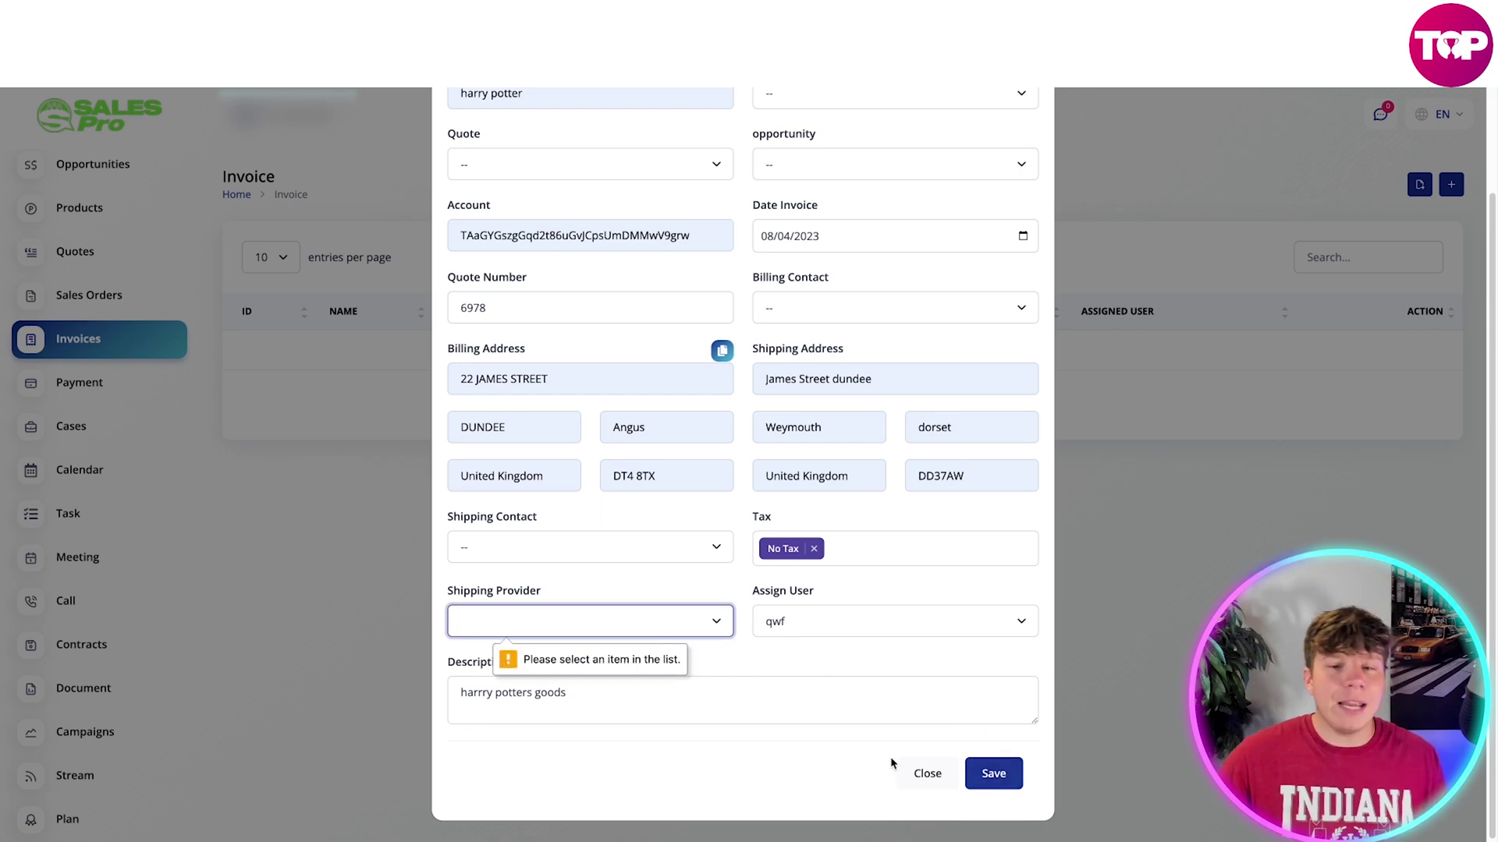
scroll(905, 787, "up", 2)
left_click(1028, 136)
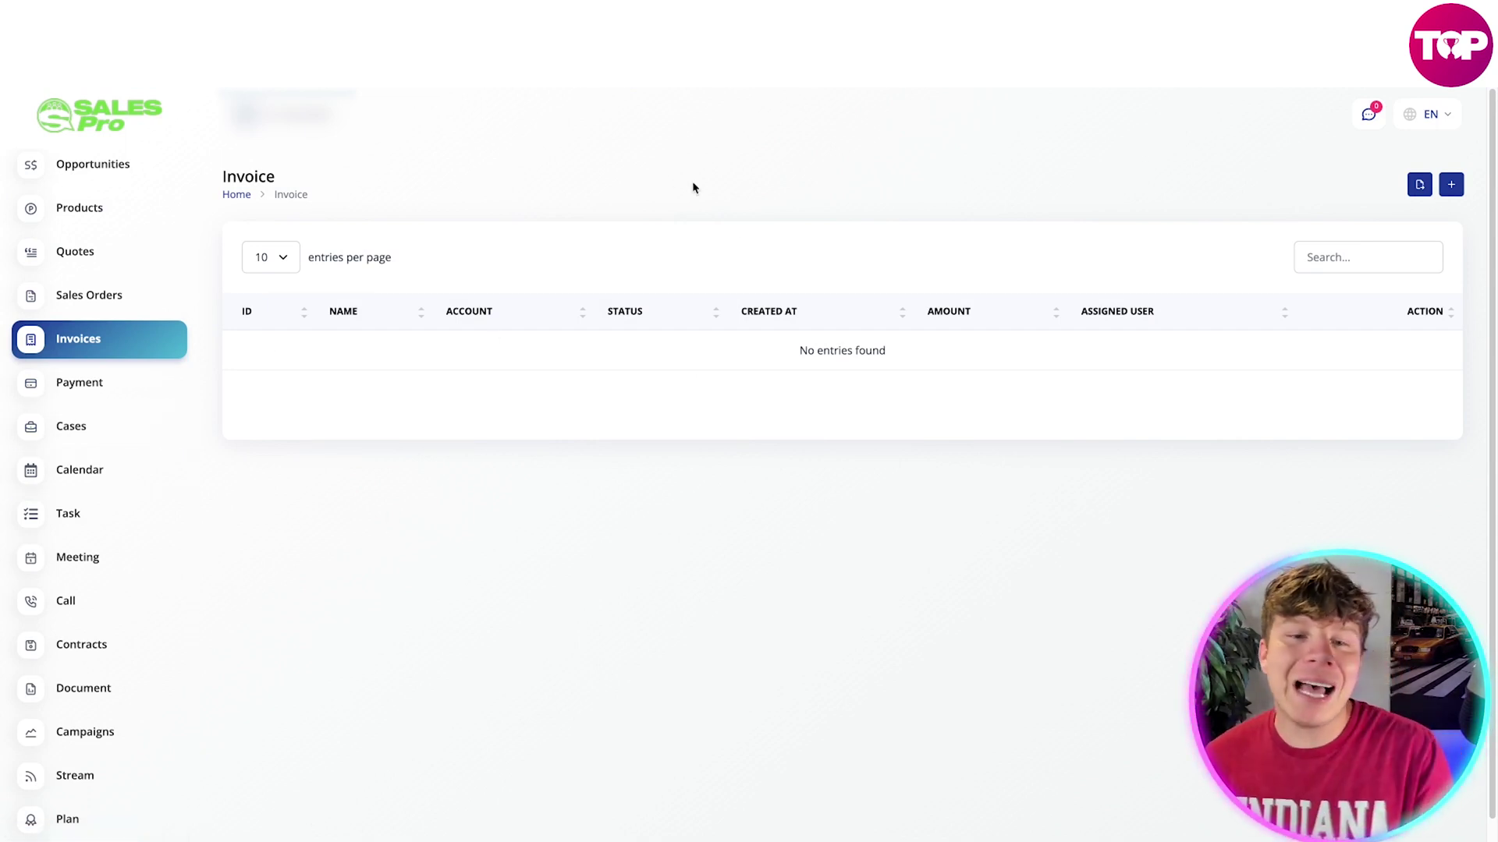
left_click(1419, 188)
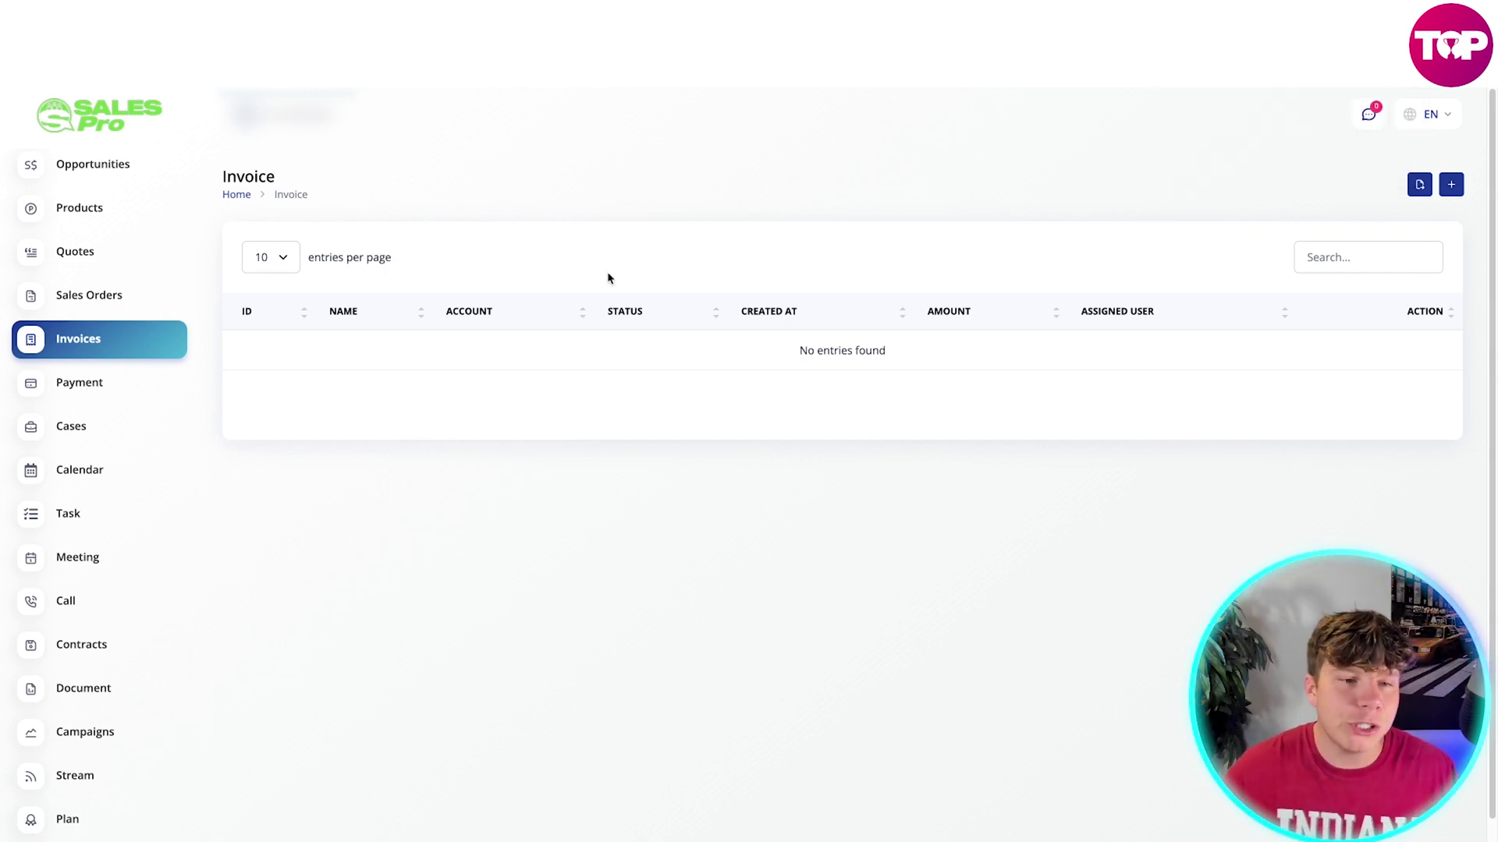
- Show 25 invoices per page, sort the list by a column, and search for 'harry potters'
left_click(284, 259)
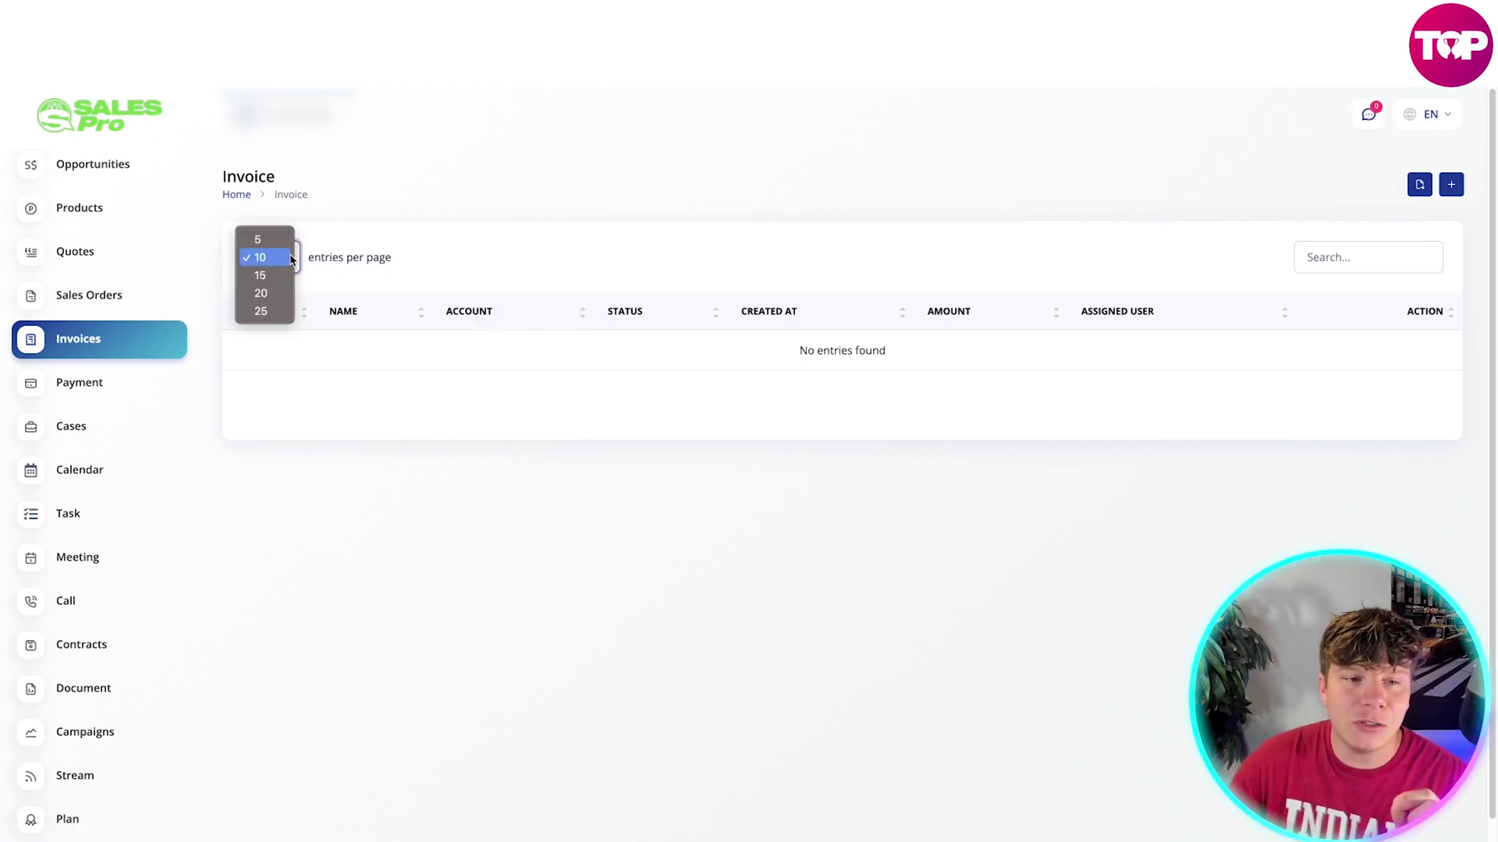
left_click(272, 312)
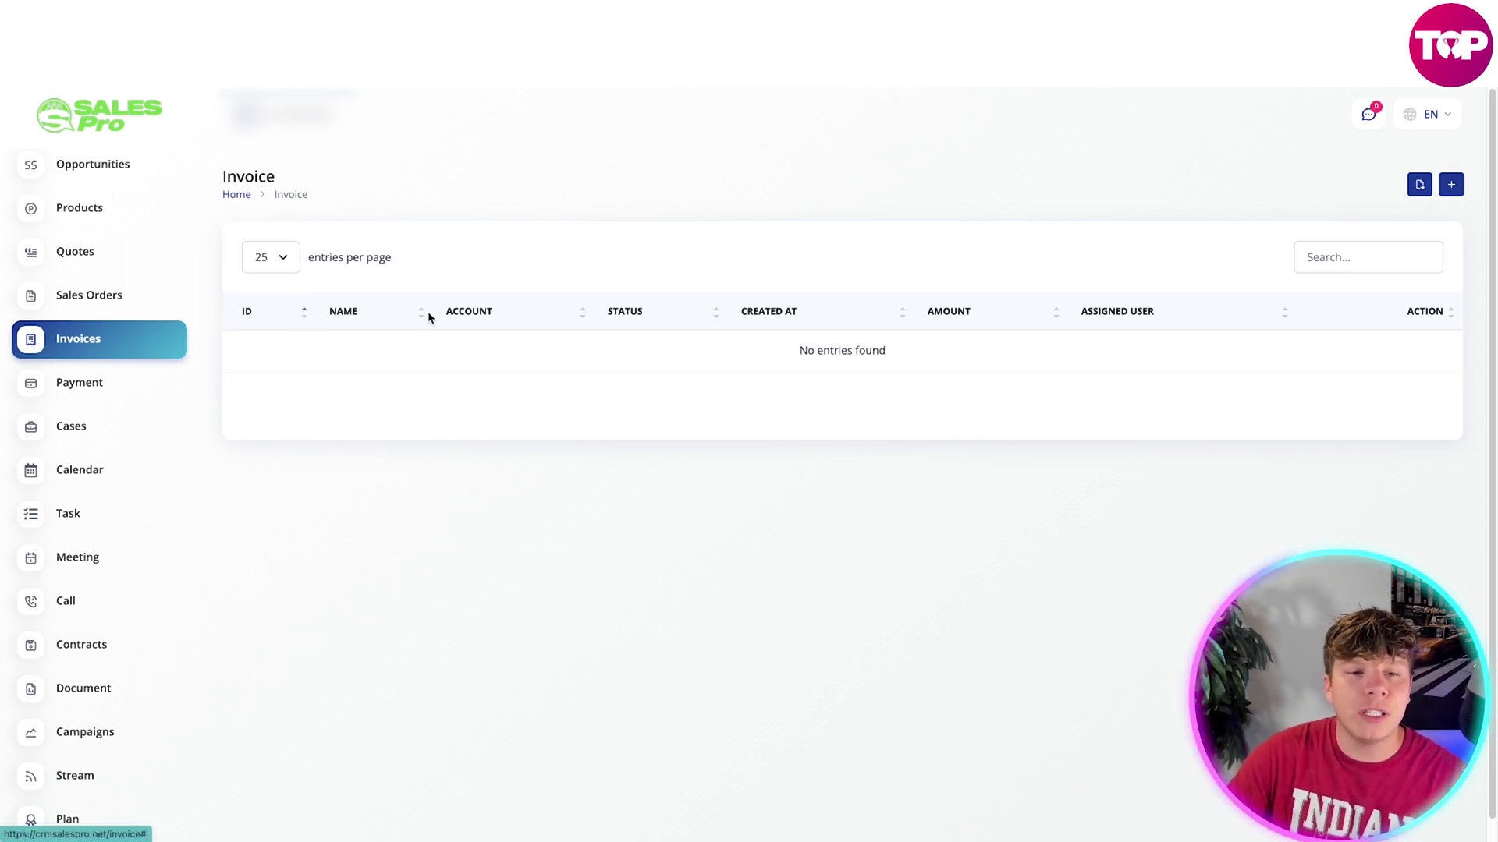
left_click(586, 316)
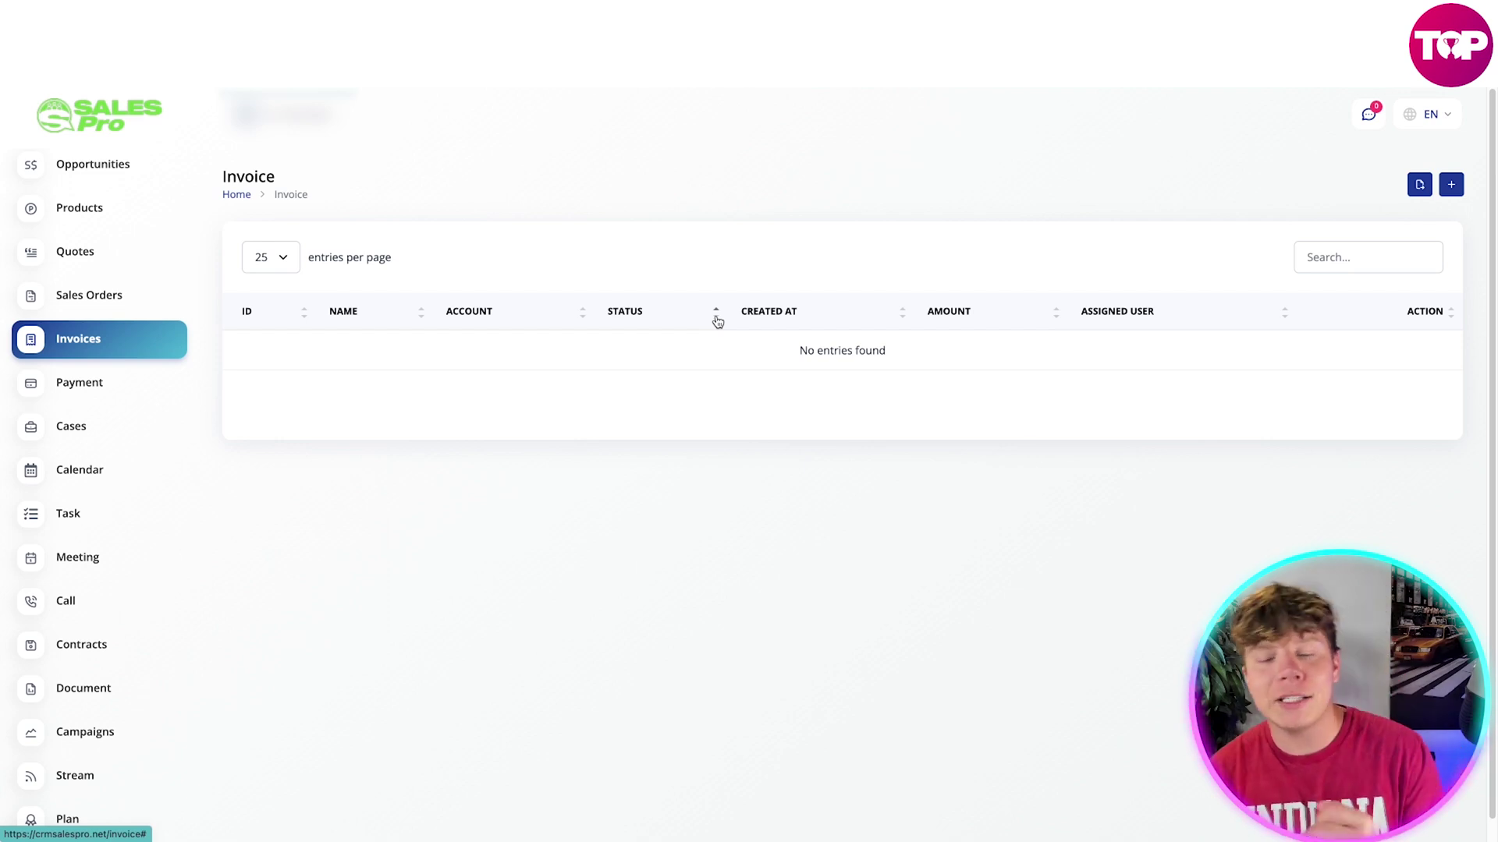
left_click(1337, 262)
type("rry potters")
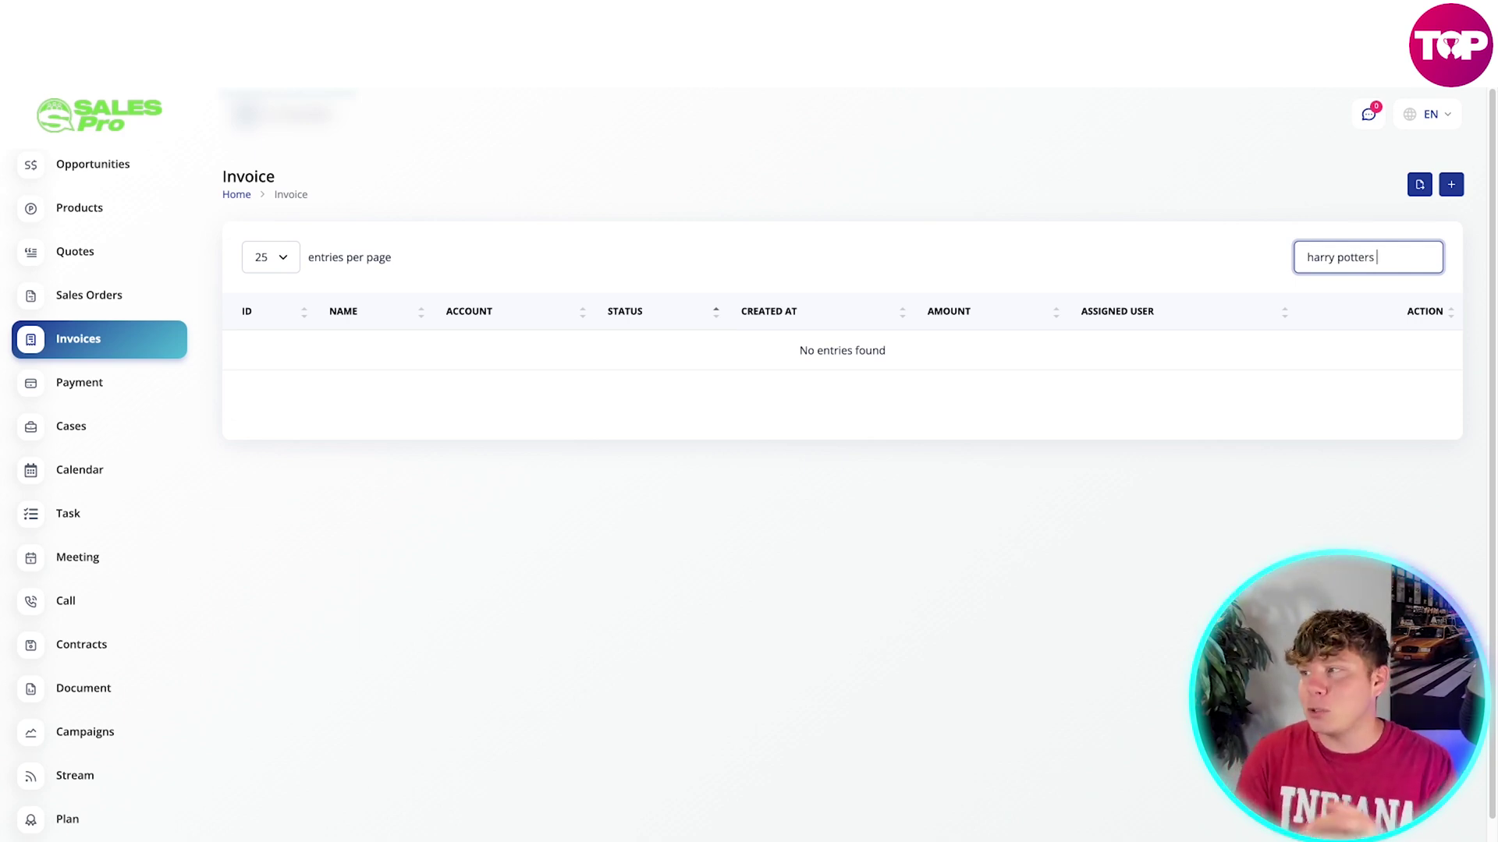
left_click(650, 489)
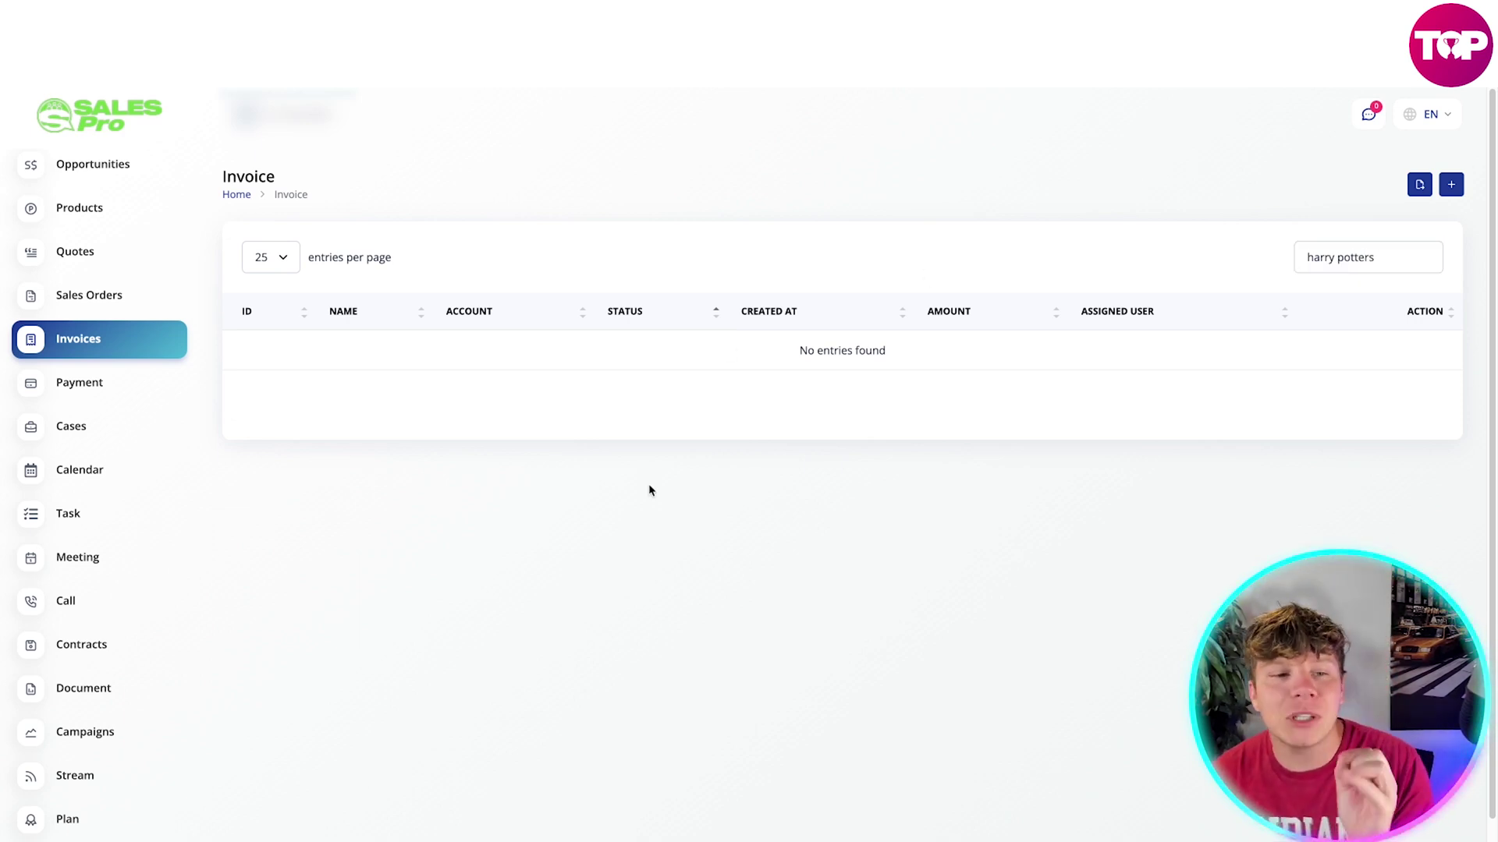